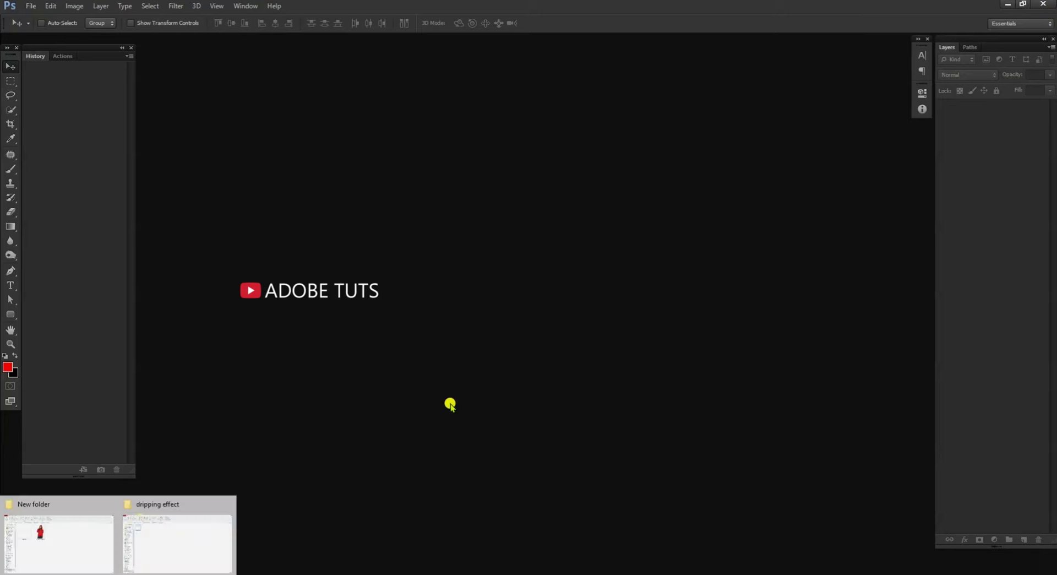
- Create a new white 1920 × 1080 px document at 75 pixels/inch
click(31, 7)
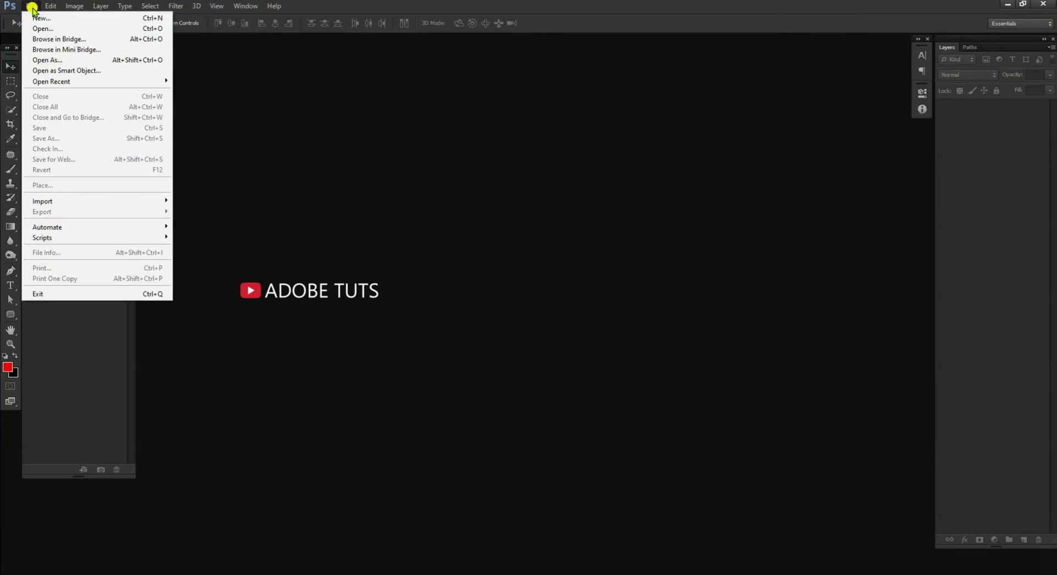
click(48, 22)
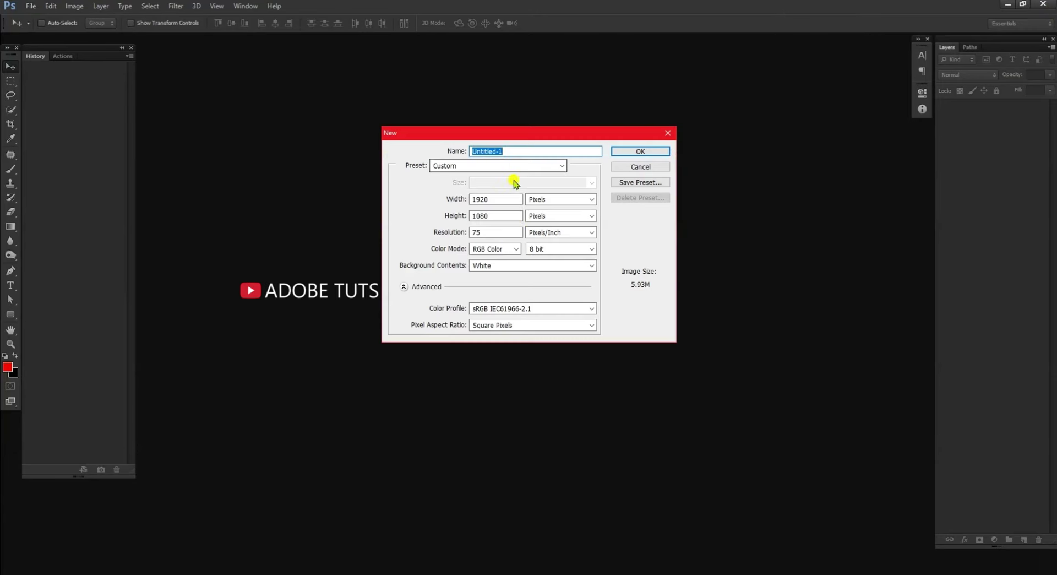
click(551, 232)
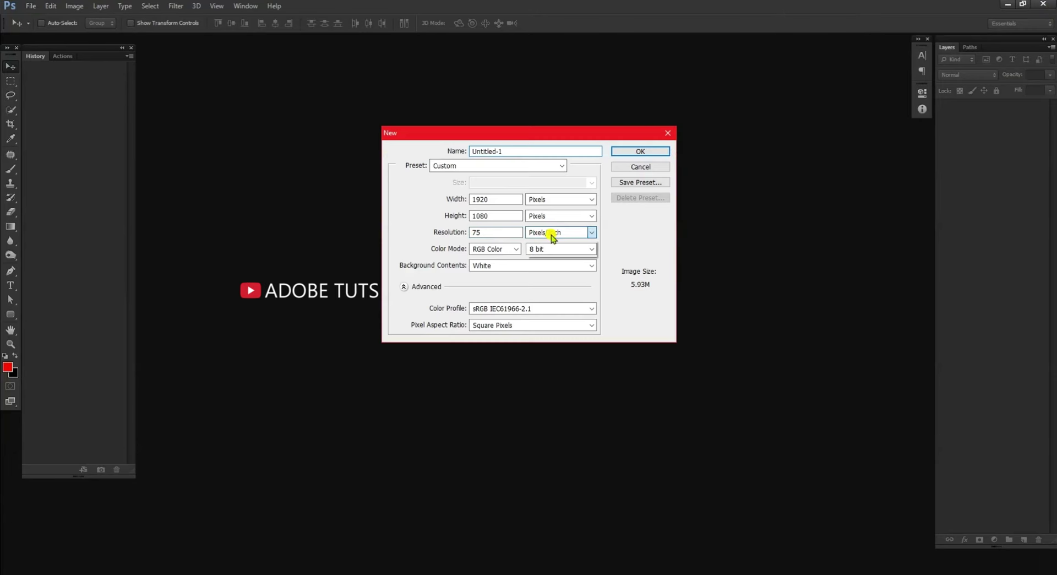
click(573, 235)
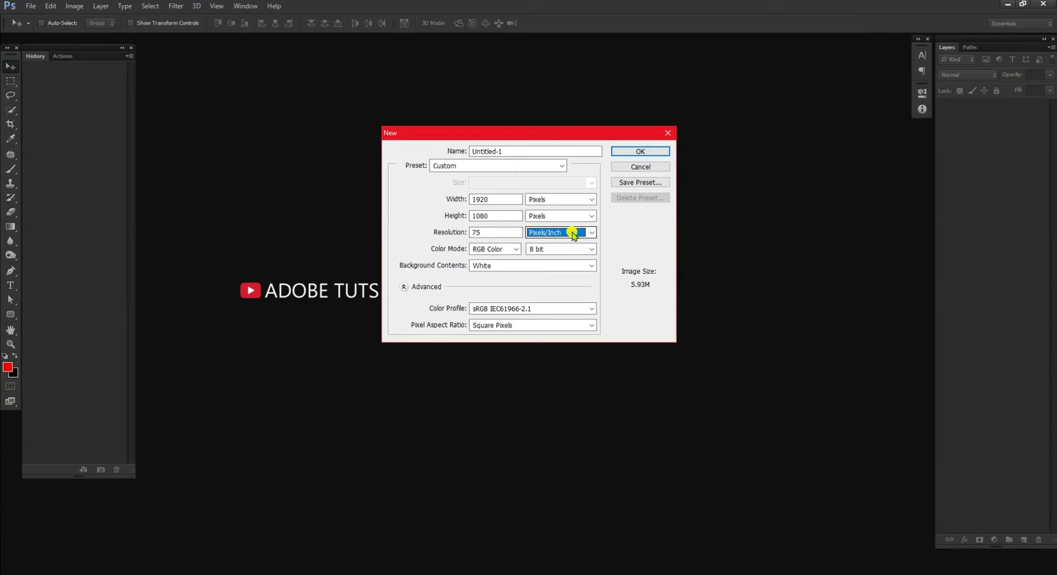
click(634, 152)
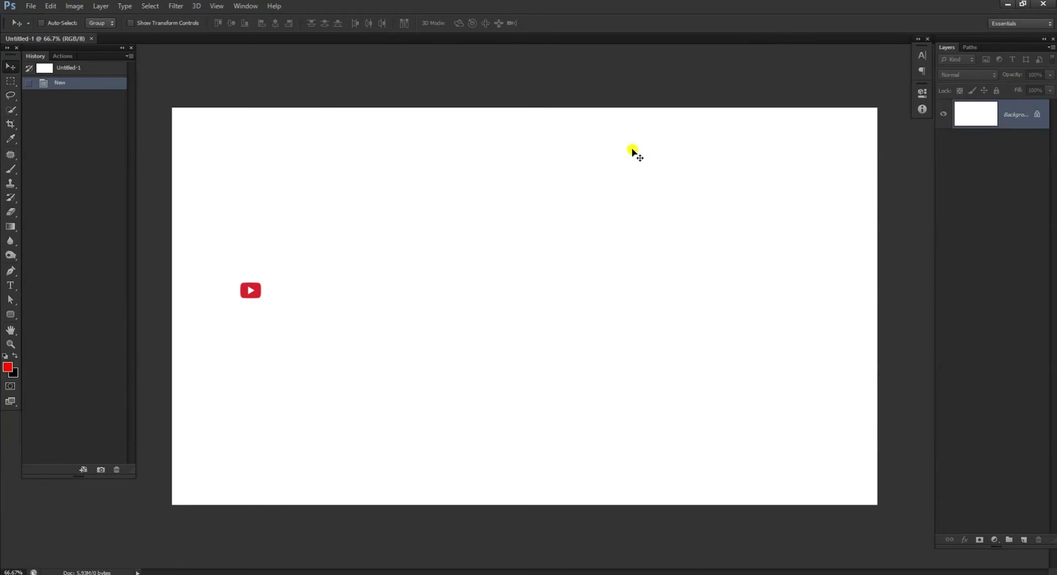
- Add a Gradient Fill layer based on the Black, White preset
click(995, 540)
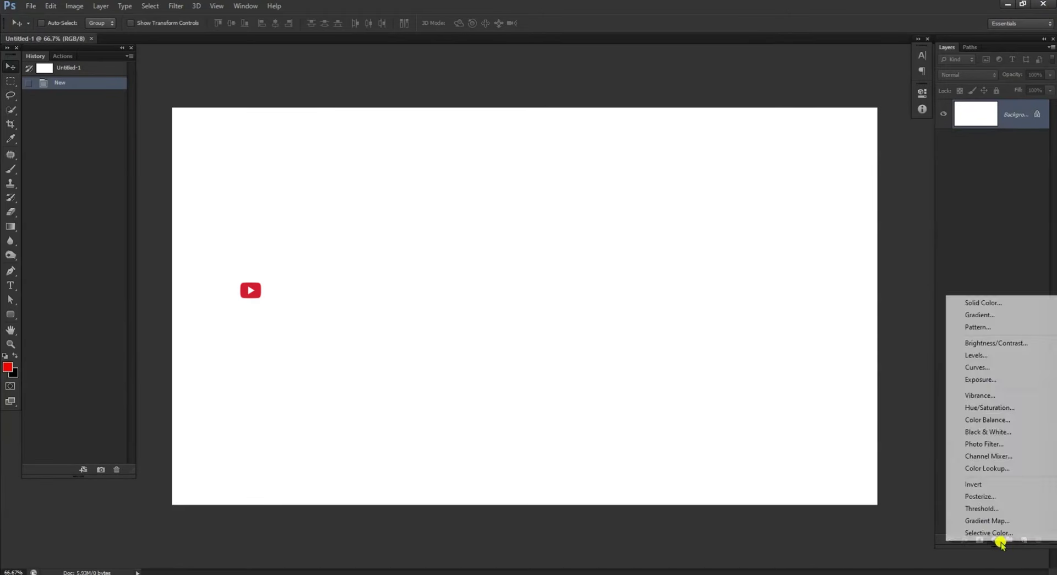
click(973, 316)
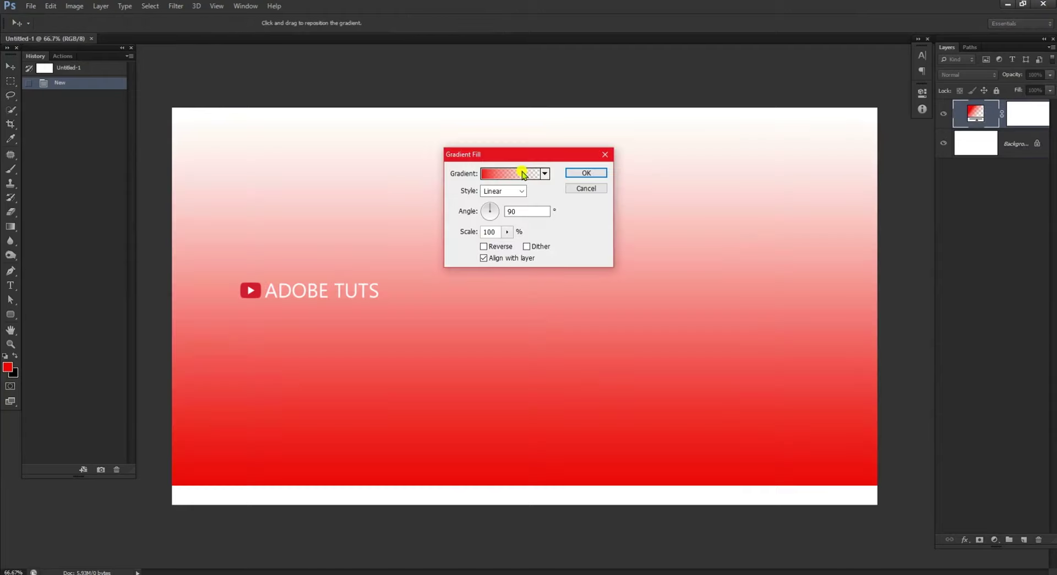
click(523, 174)
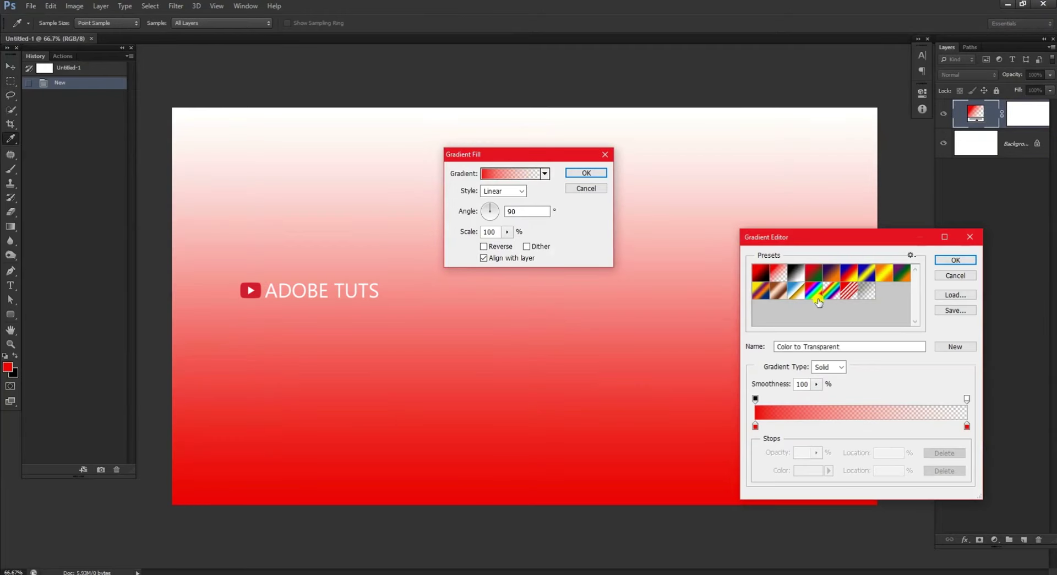
click(795, 272)
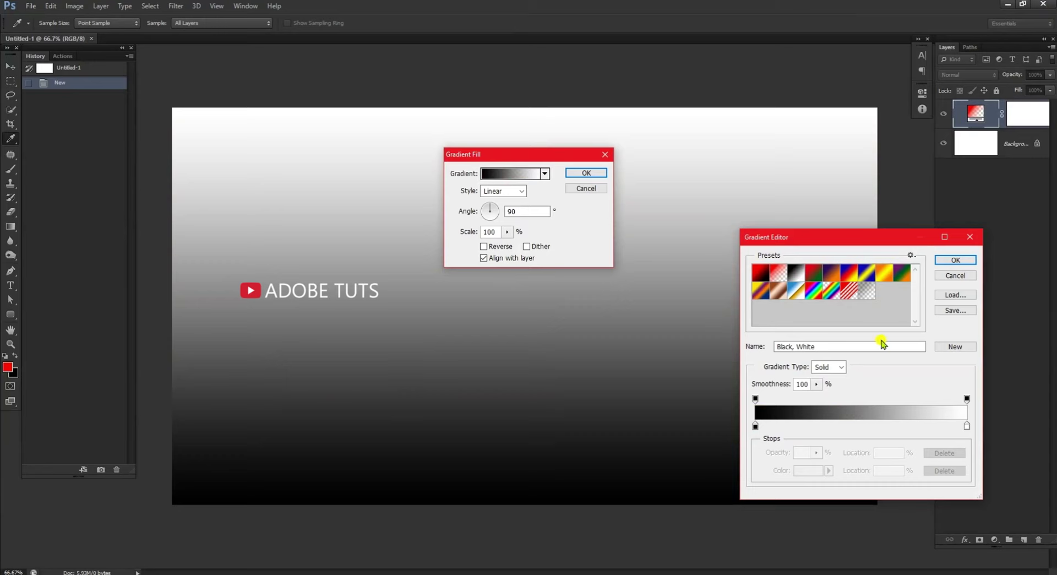
- Recolour the gradient's black stop to orange #fa930d, giving an orange-to-white fill
click(755, 426)
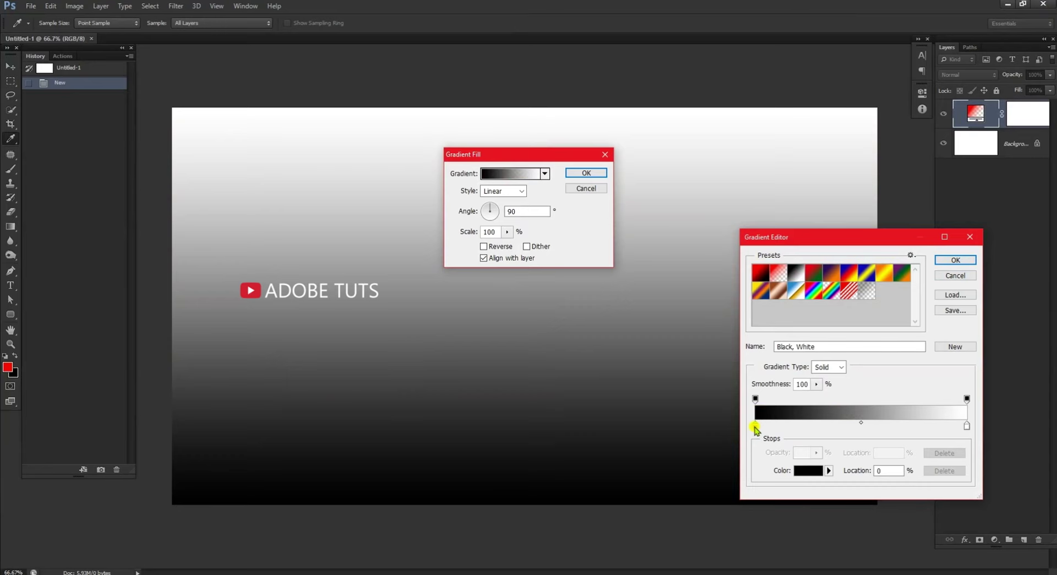
click(756, 428)
double_click(754, 426)
click(863, 228)
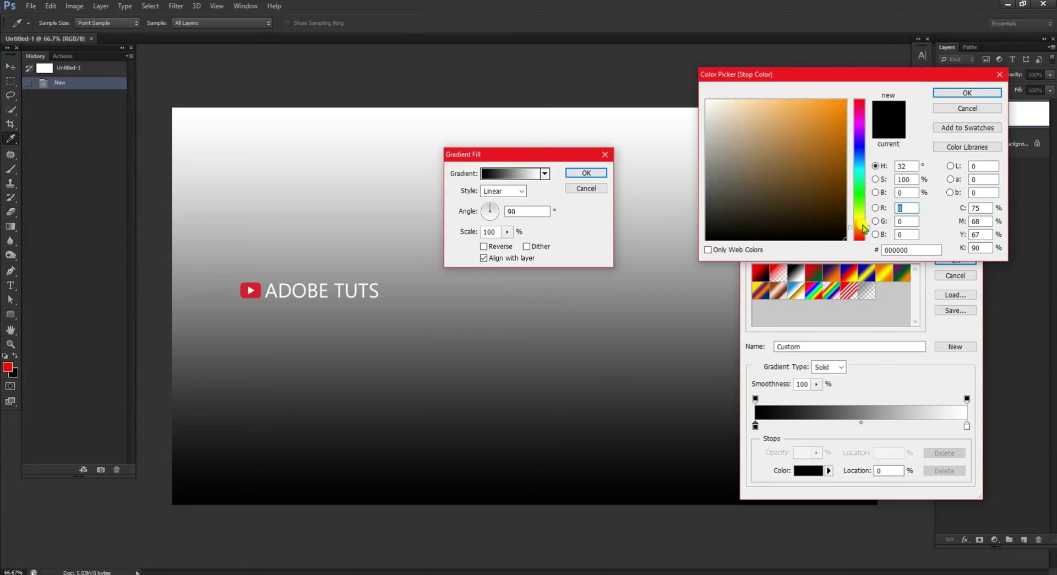
drag(864, 228, 864, 224)
click(838, 102)
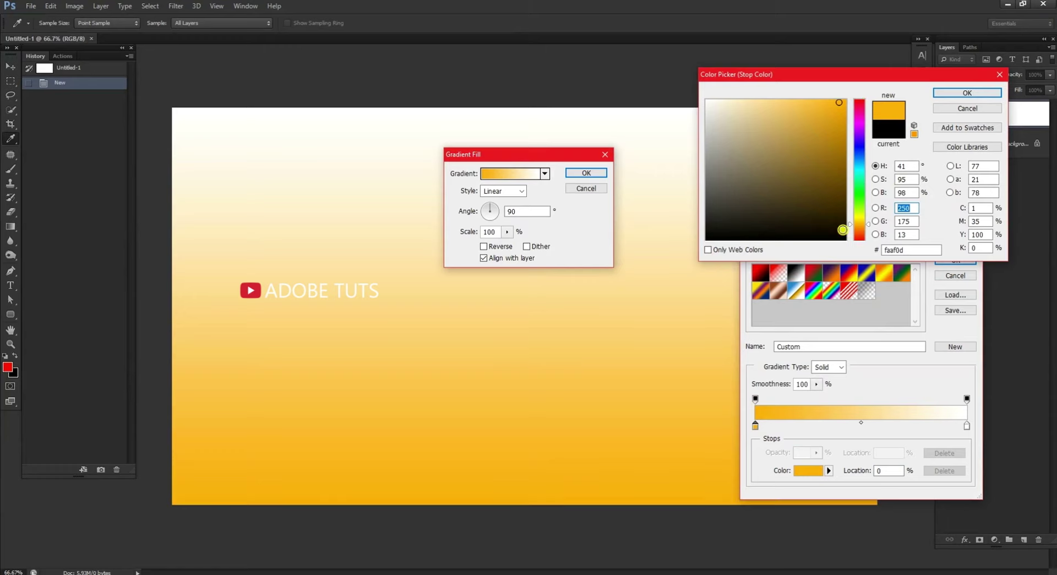
drag(852, 229, 851, 231)
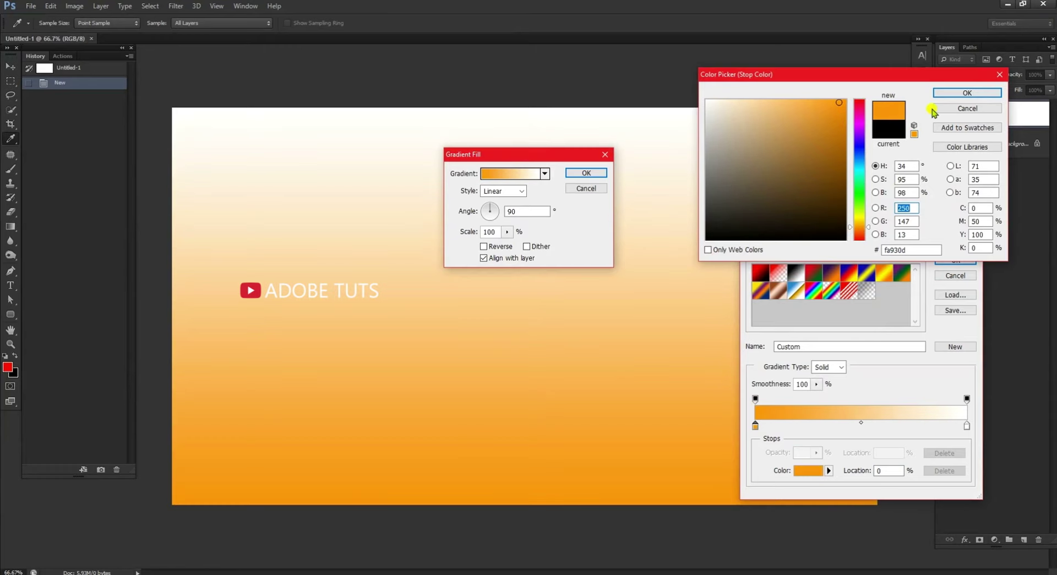
click(994, 94)
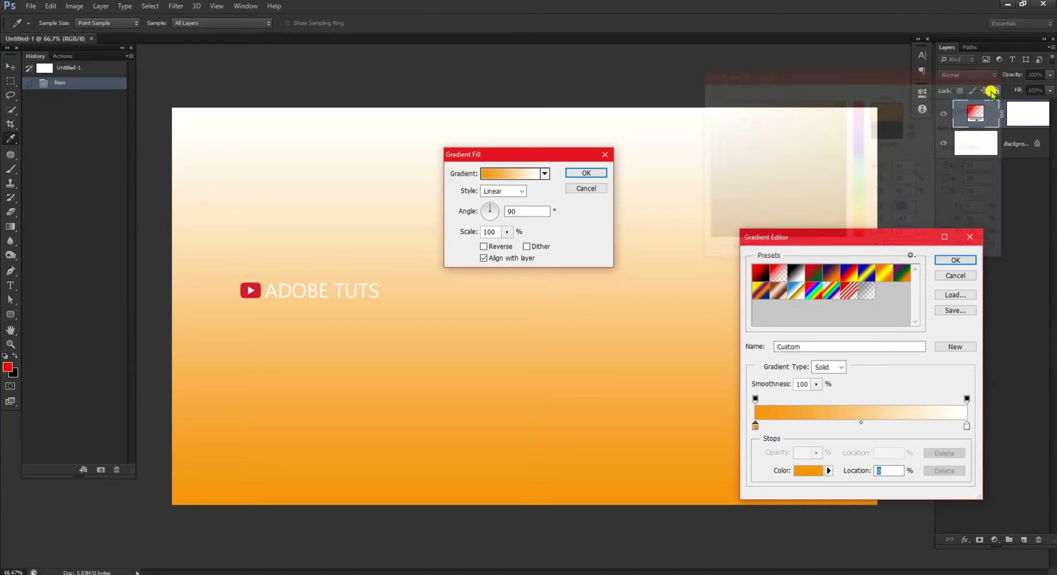
click(946, 259)
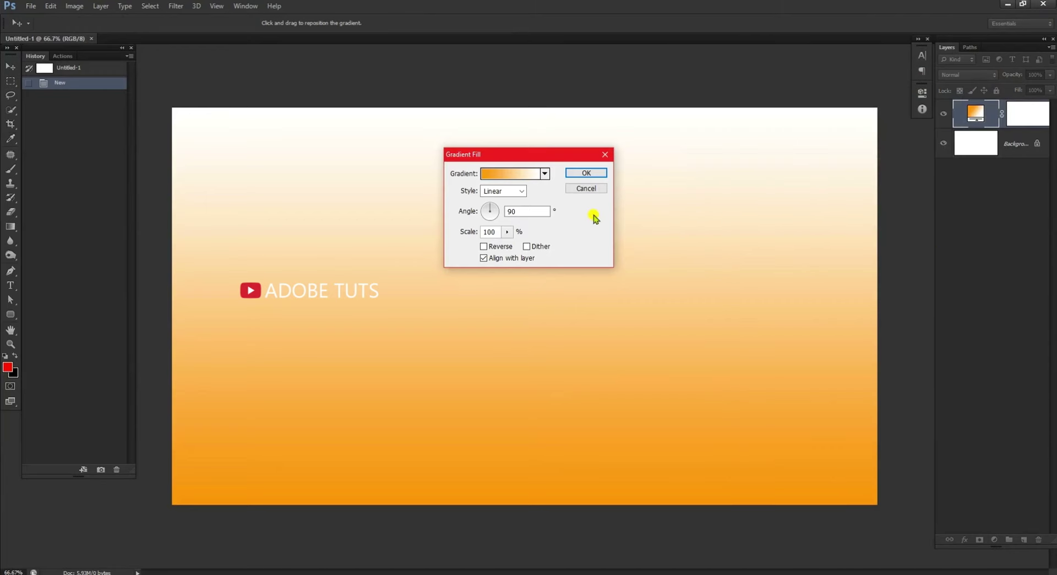
- Set the gradient fill to Radial, Reverse, Scale 150%, for a white centre and orange edges
click(506, 192)
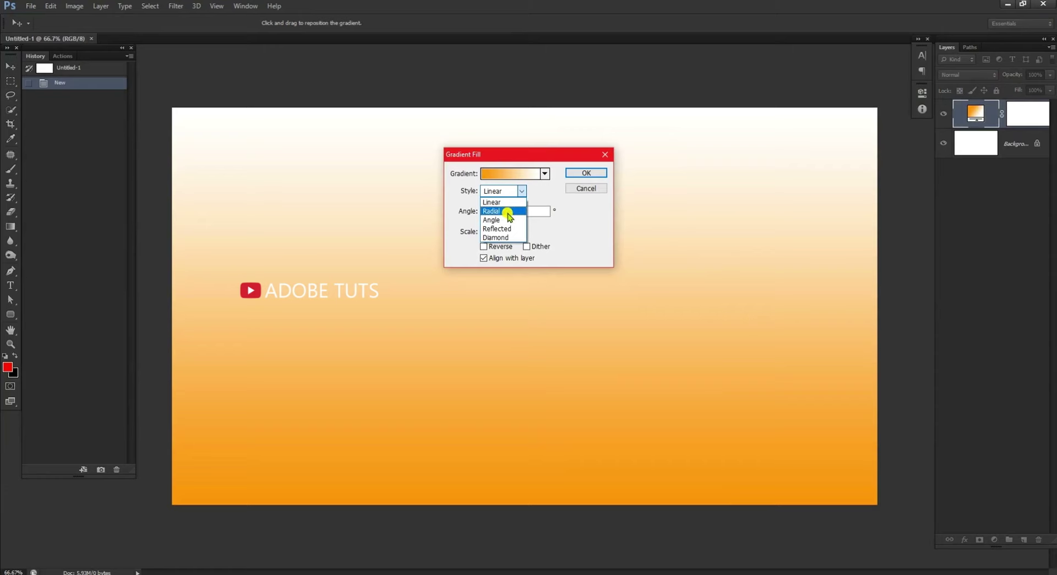
click(505, 210)
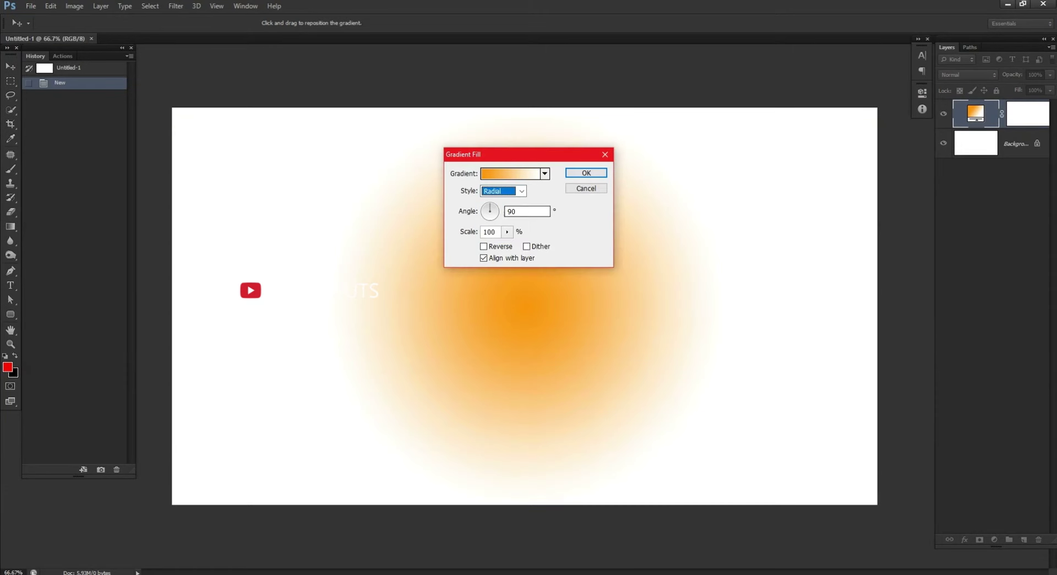
click(501, 247)
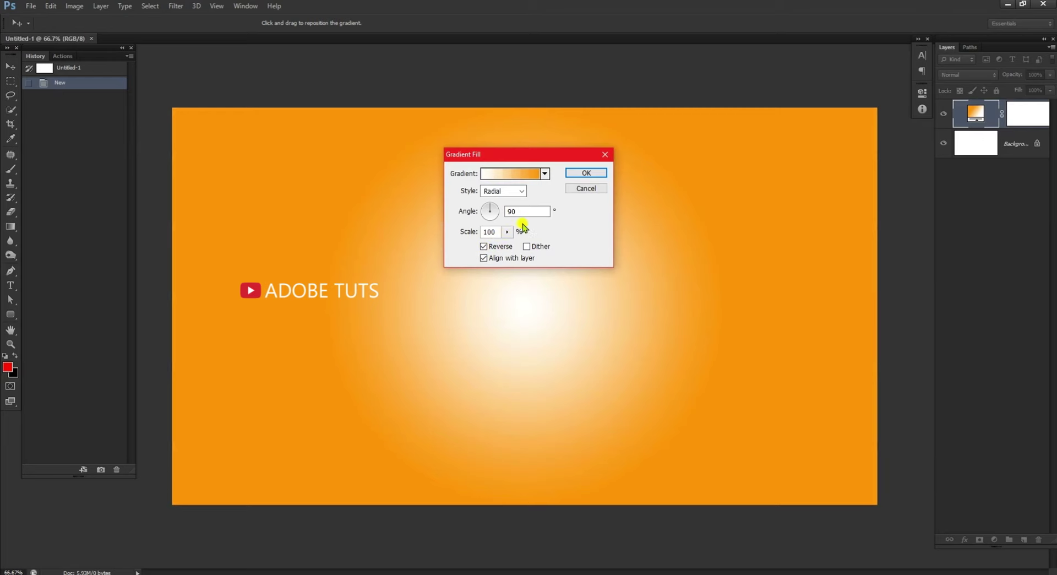
click(507, 231)
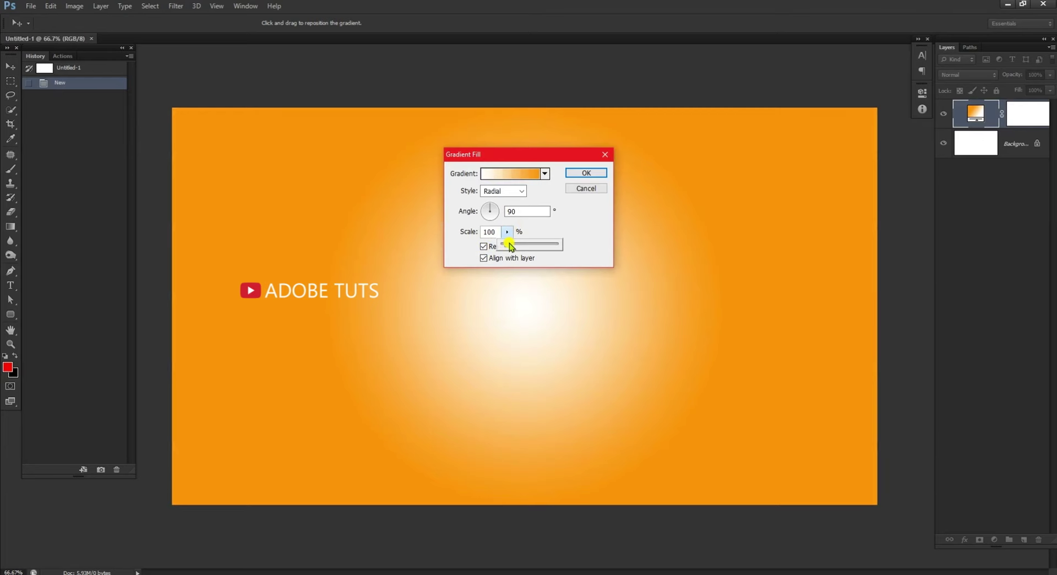
drag(510, 246, 514, 246)
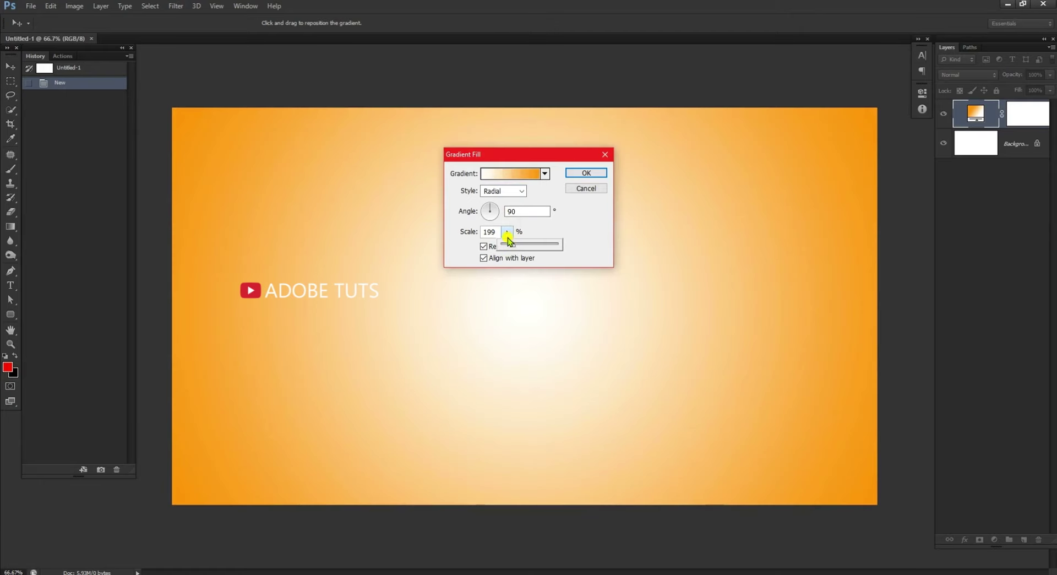
click(468, 231)
text(150)
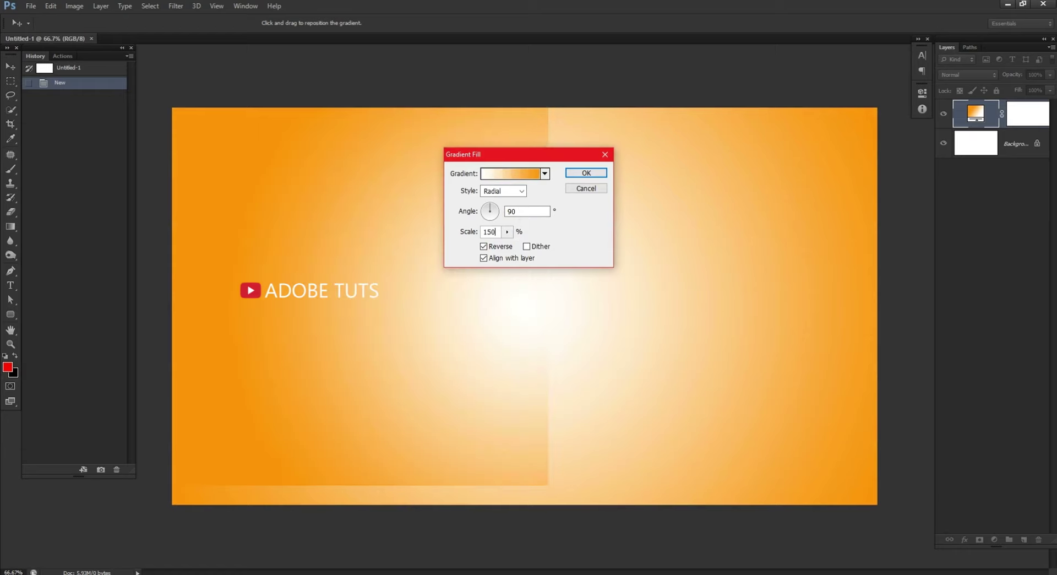
click(588, 173)
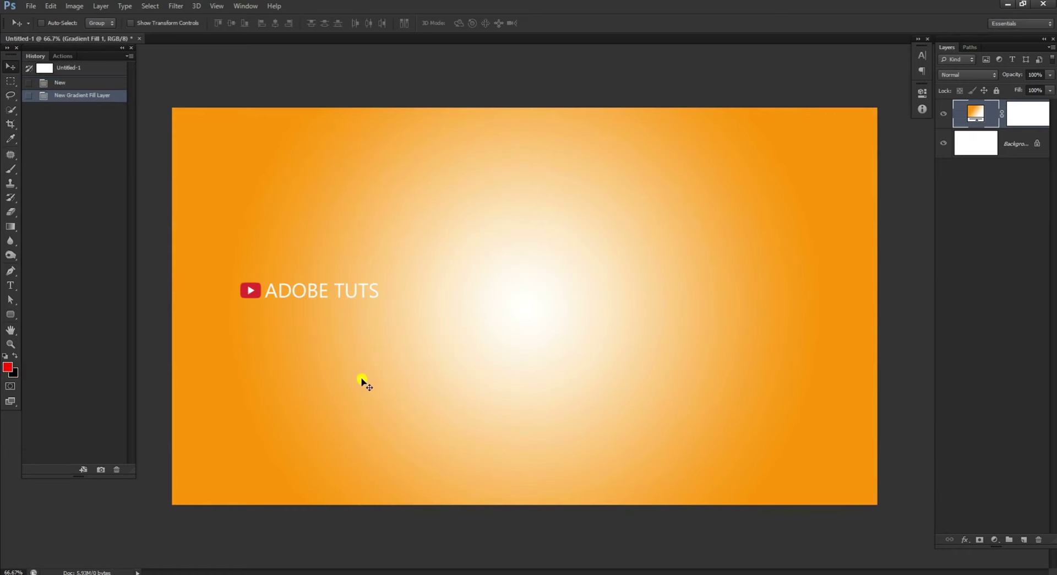
- Drag Womens-Red-Hoodie-7.jpg from File Explorer onto the Photoshop canvas as a placed layer
click(90, 553)
click(358, 203)
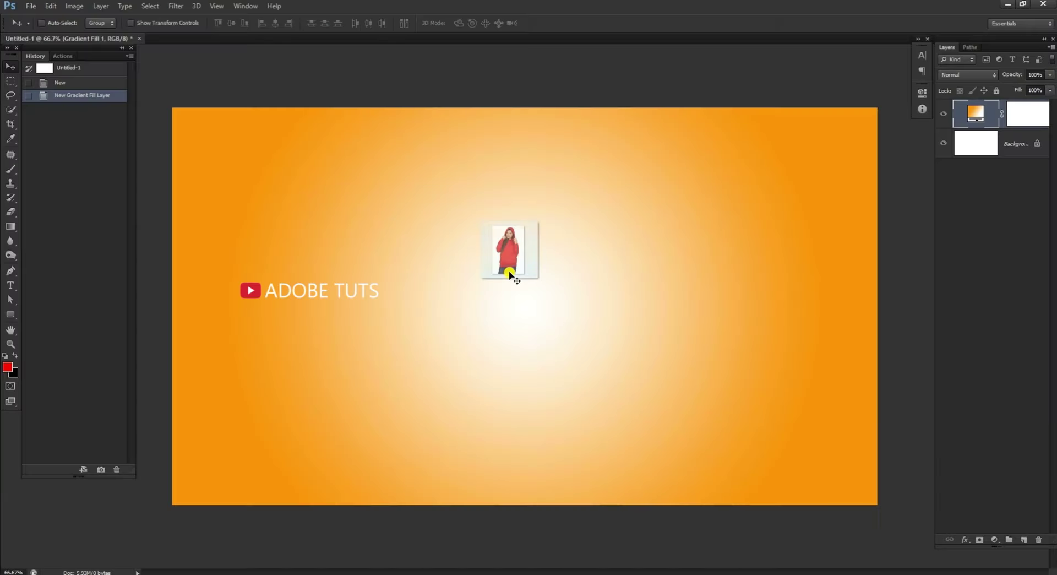
drag(314, 573, 549, 282)
click(82, 545)
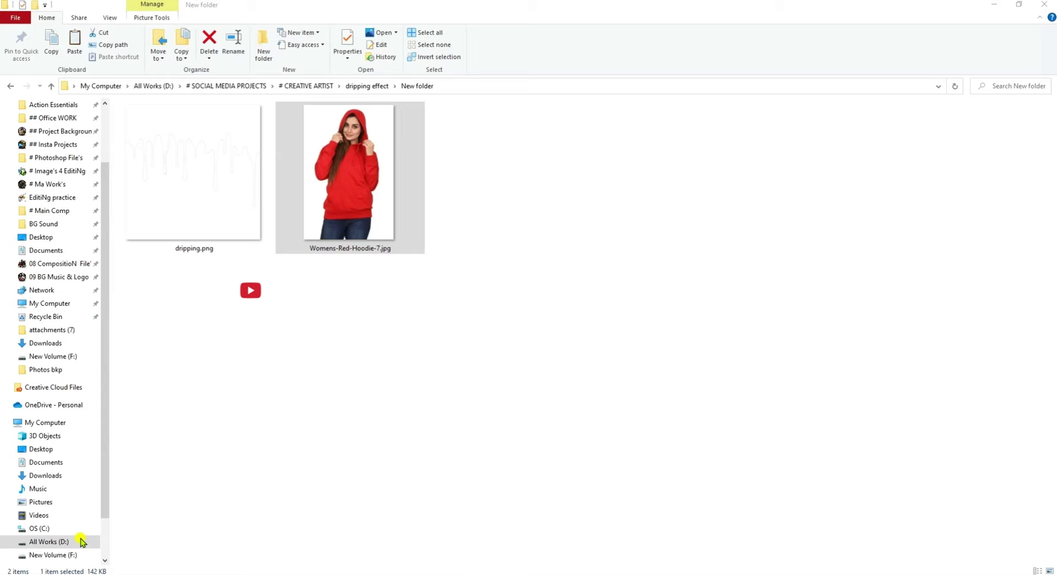
drag(389, 180, 356, 451)
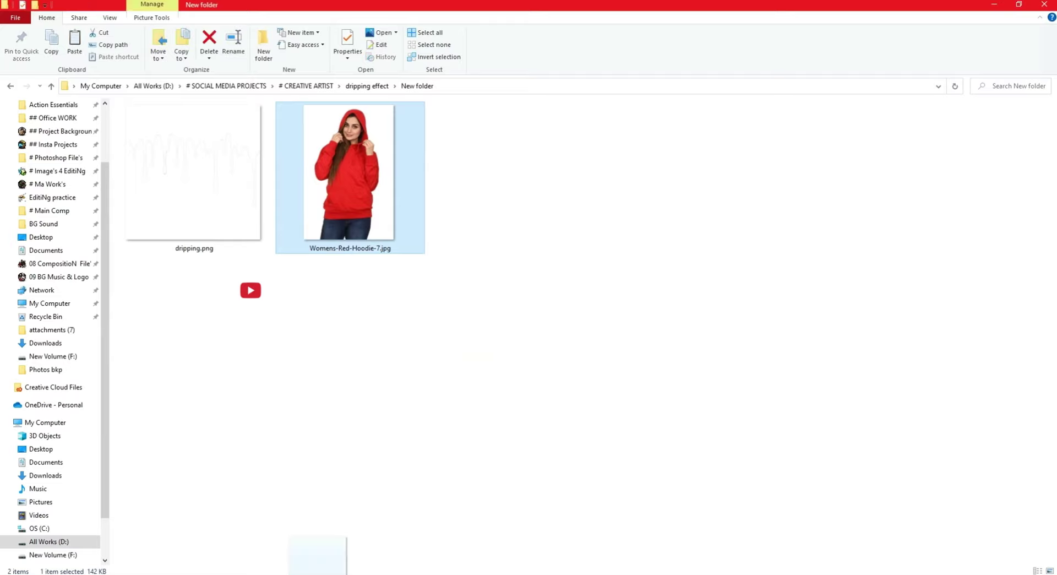
drag(319, 573, 280, 441)
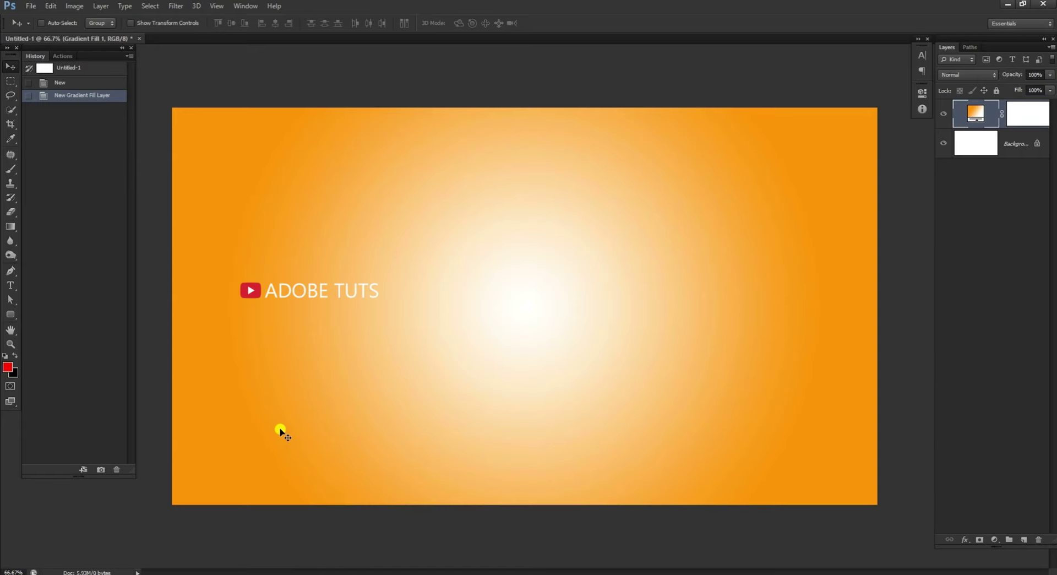
click(82, 535)
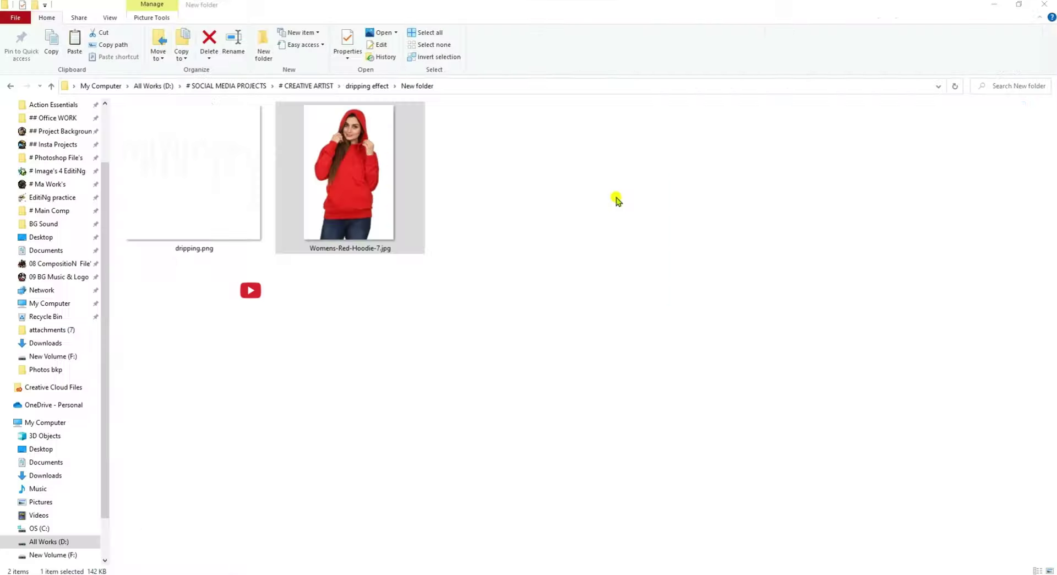
click(1019, 4)
mouse_move(760, 209)
mouse_down()
mouse_move(327, 79)
mouse_move(331, 172)
mouse_up()
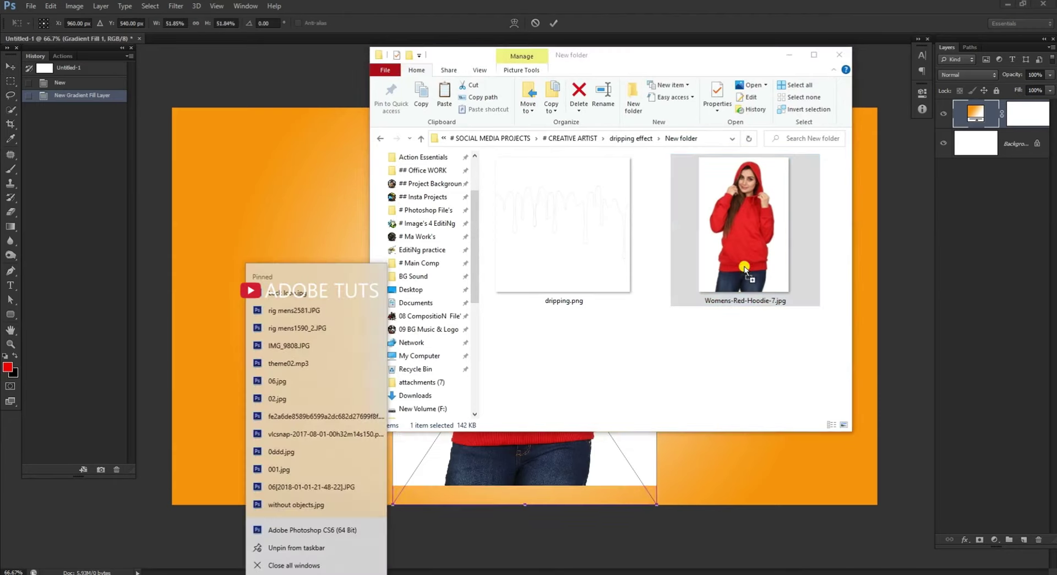
click(792, 55)
- Commit the hoodie photo placement and rasterize it into a pixel layer
key(Return)
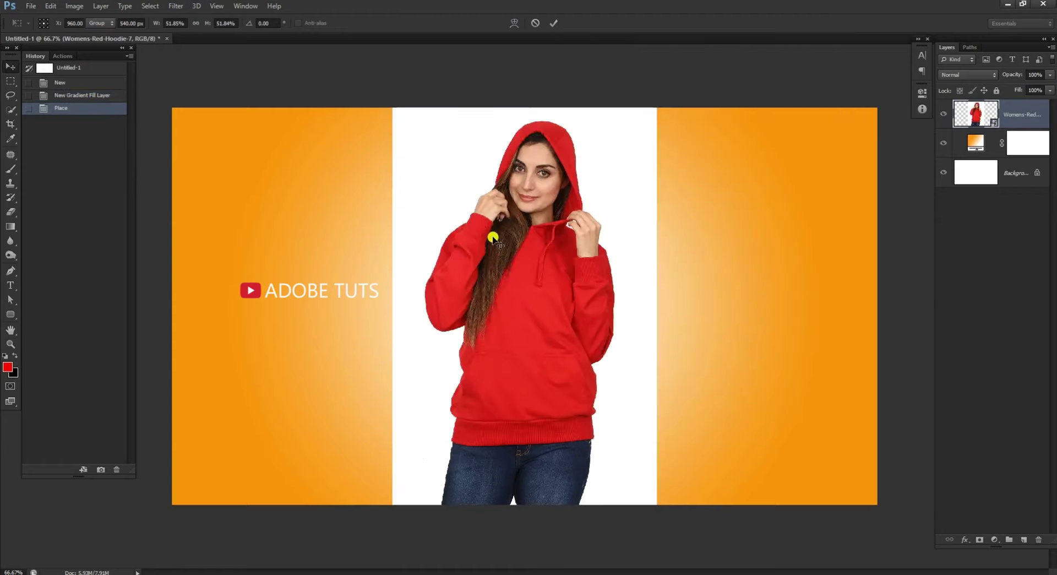
right_click(1040, 119)
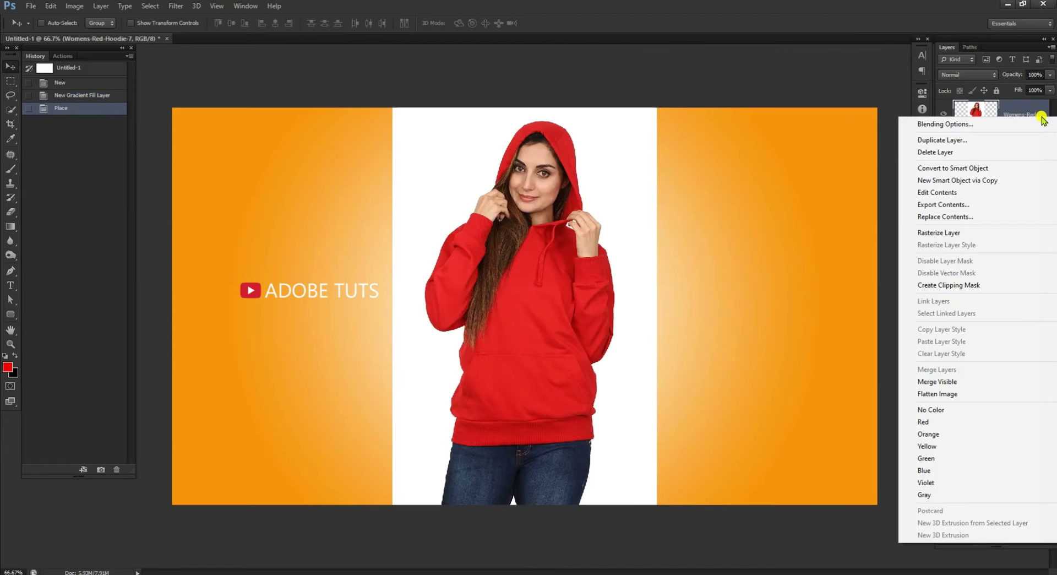
click(945, 232)
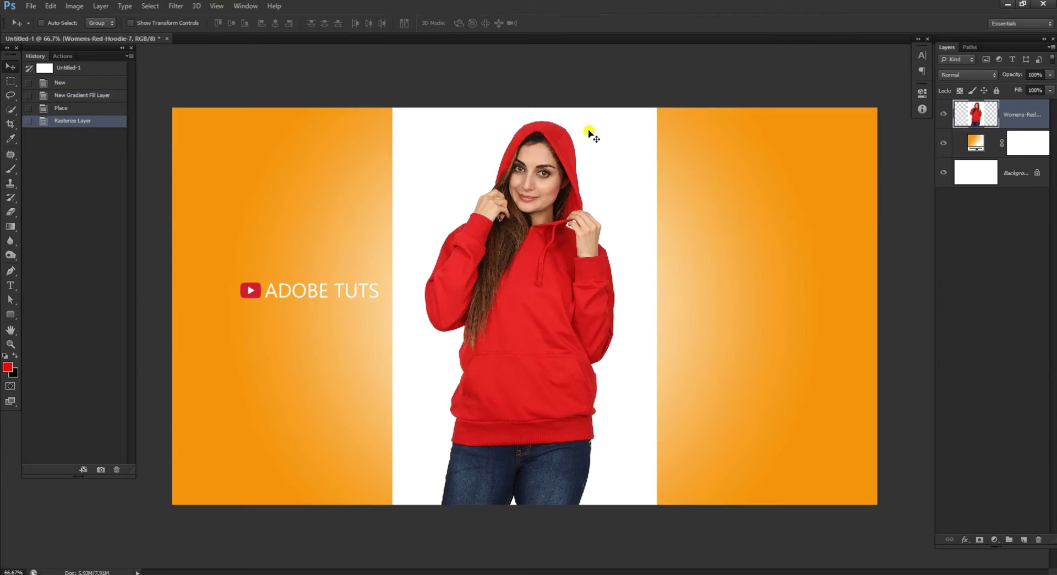
click(10, 109)
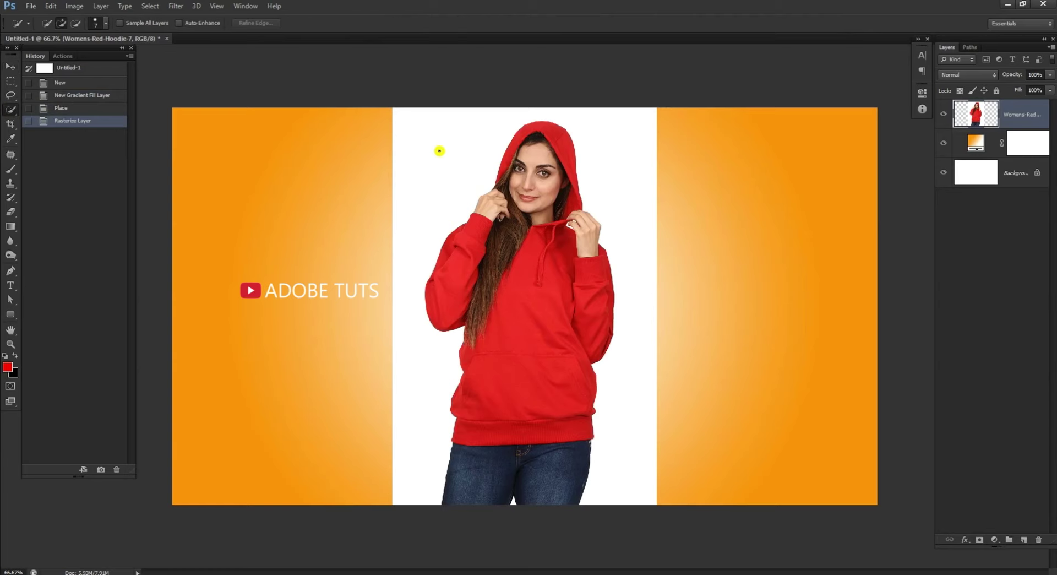
right_click(13, 112)
- Select the white background around the woman with the Magic Wand
click(83, 121)
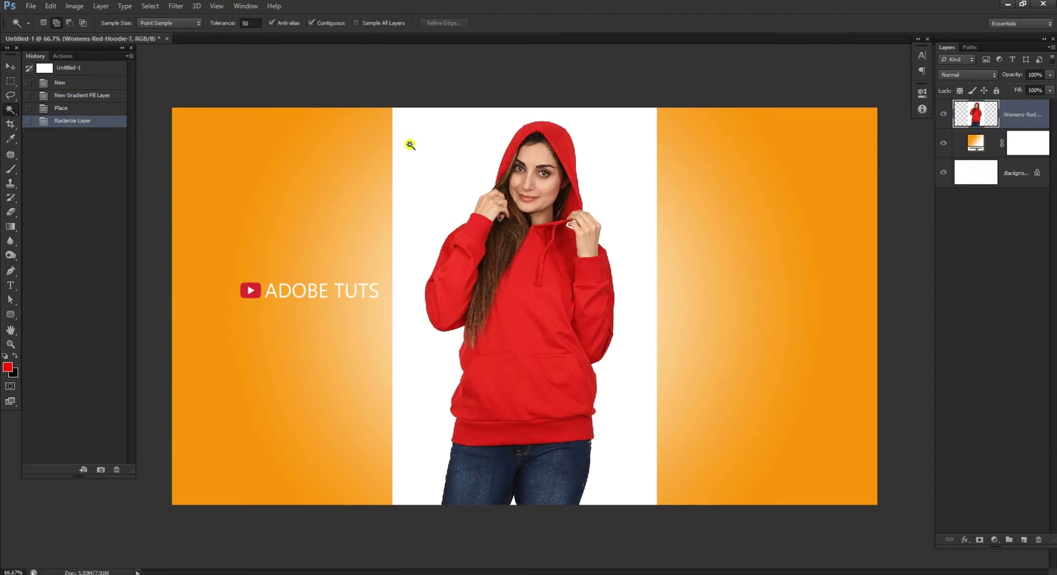
click(444, 148)
scroll(556, 499, up, 1)
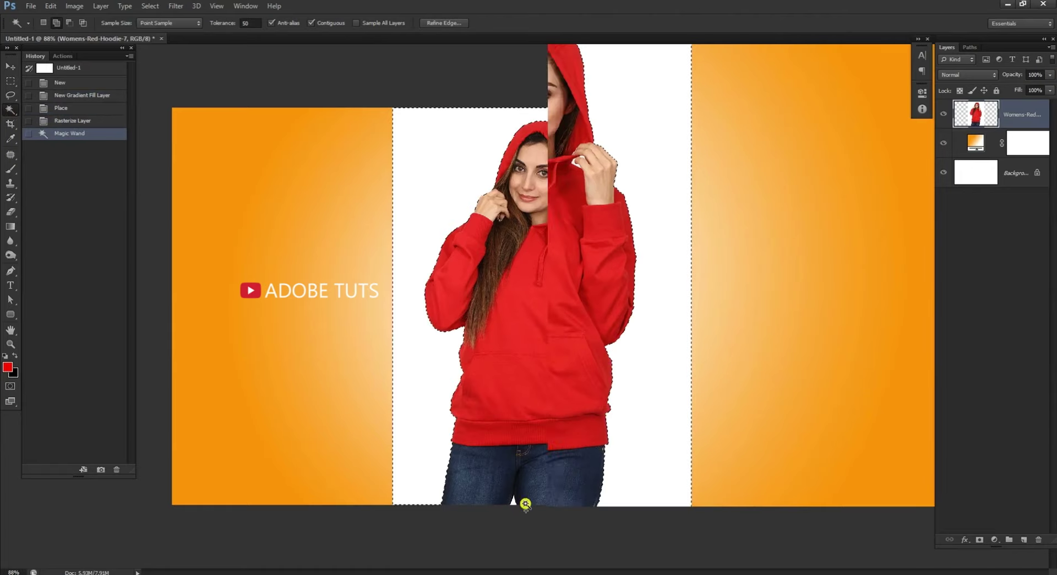
scroll(526, 504, up, 1)
scroll(523, 504, up, 3)
scroll(516, 497, up, 1)
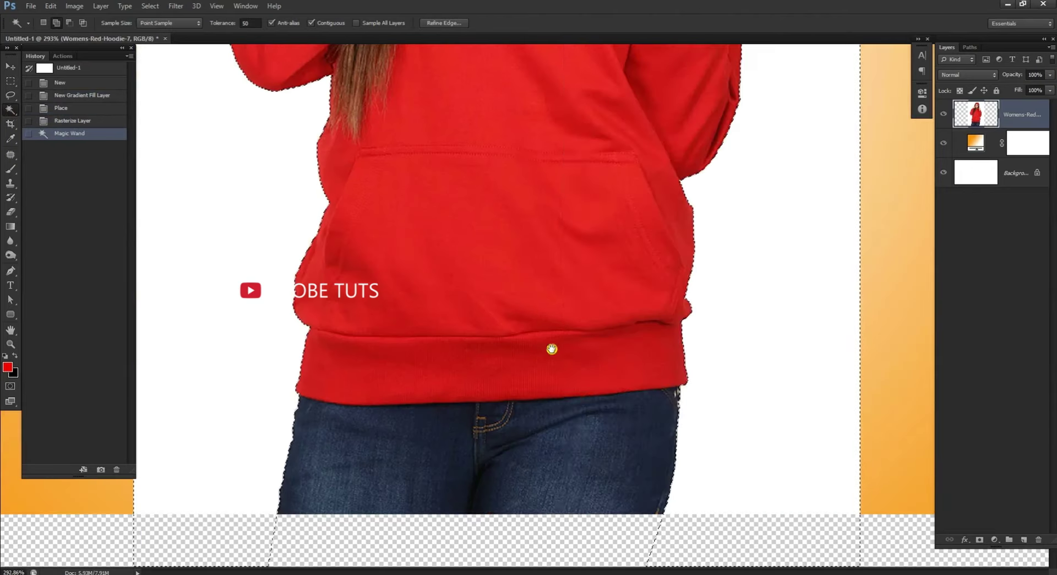
scroll(550, 347, up, 1)
click(474, 484)
scroll(480, 315, down, 3)
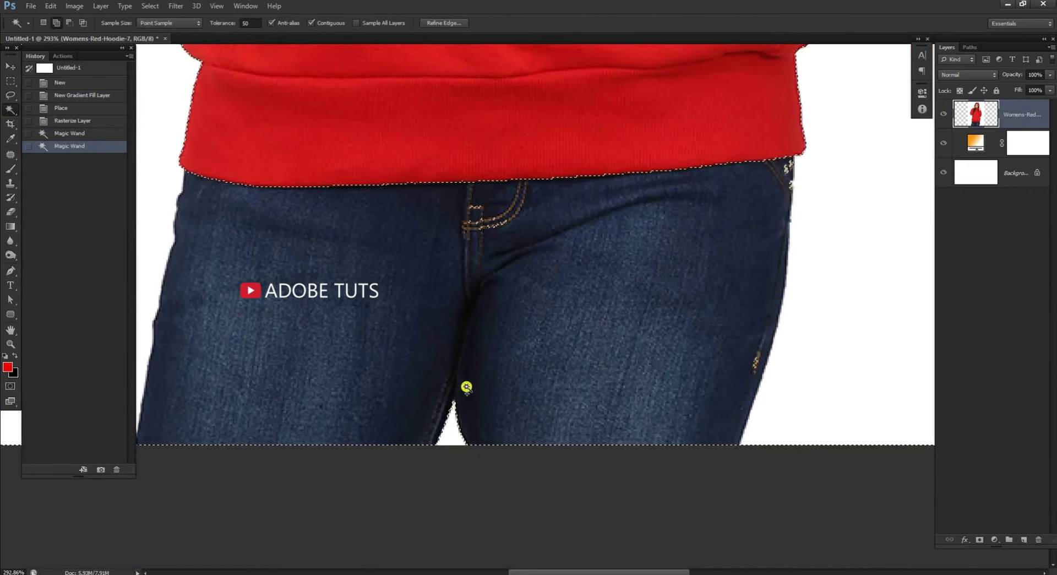
drag(531, 171, 543, 442)
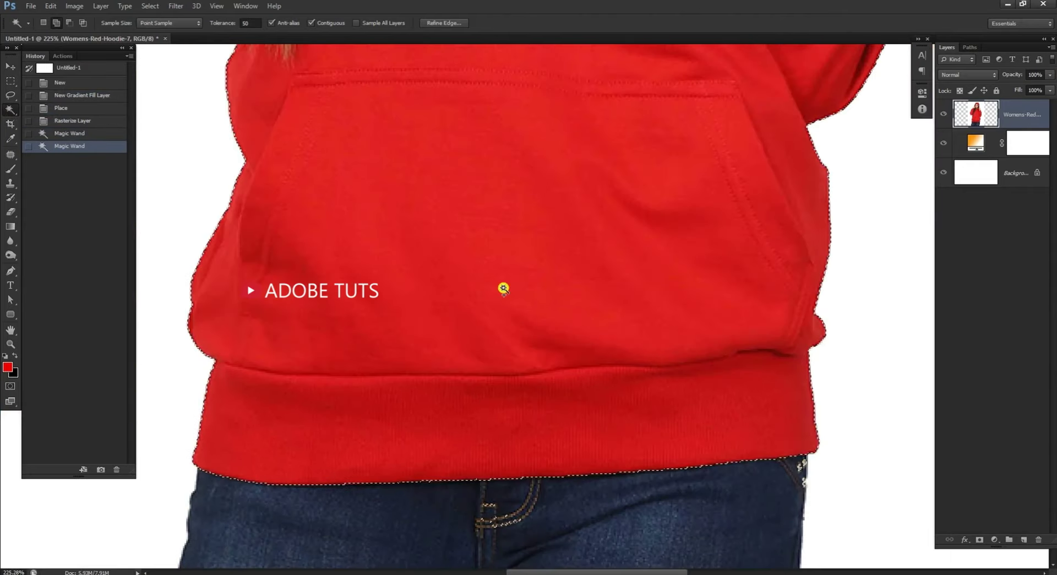
scroll(503, 288, down, 1)
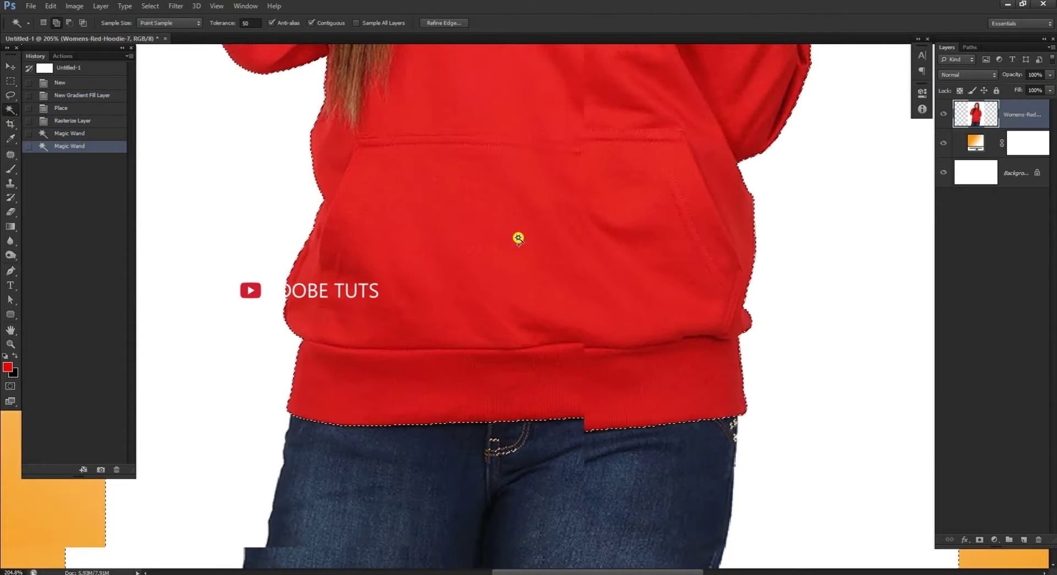
scroll(531, 232, down, 4)
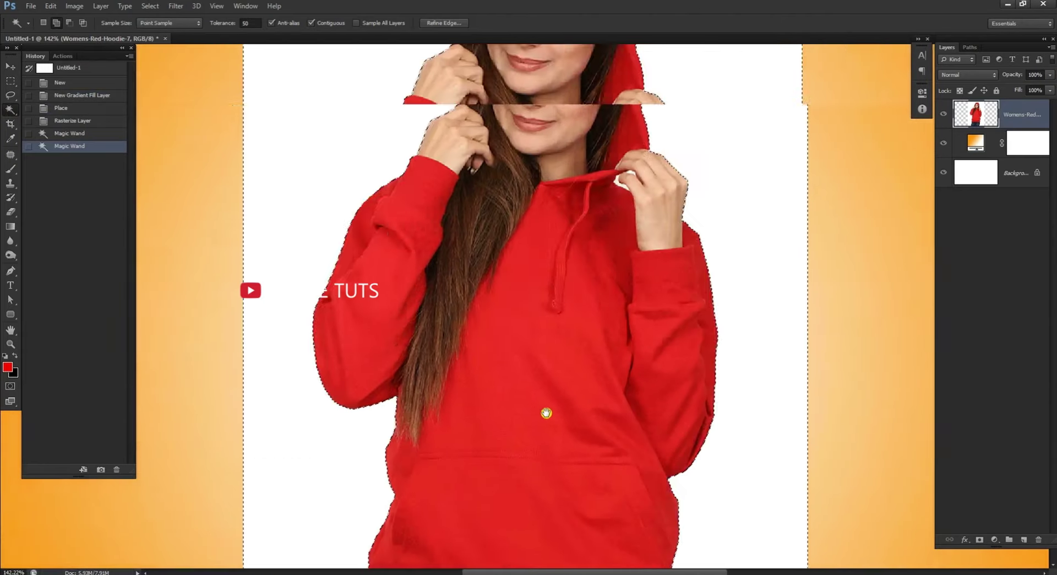
scroll(549, 462, up, 2)
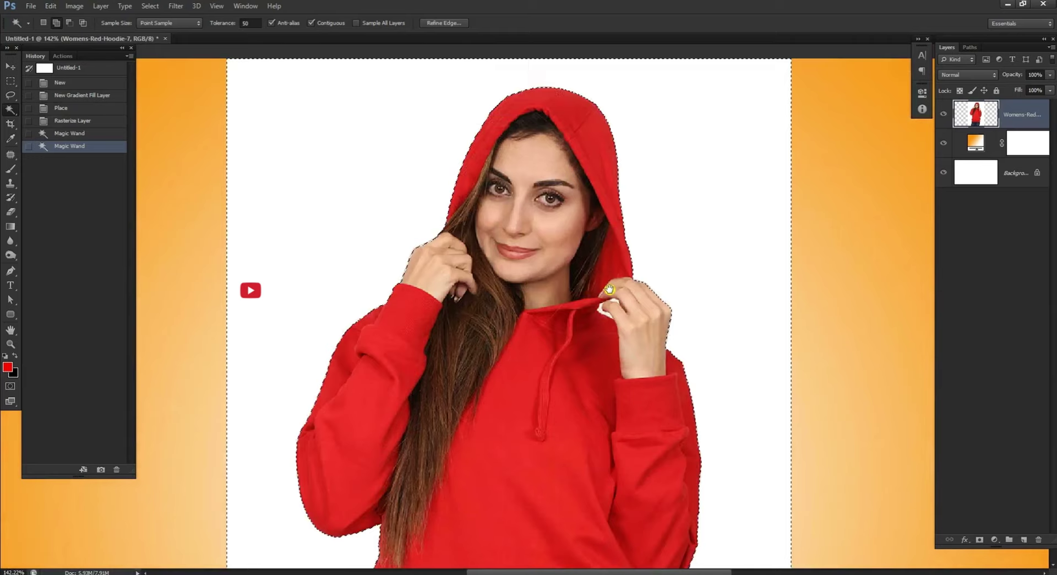
scroll(601, 319, up, 3)
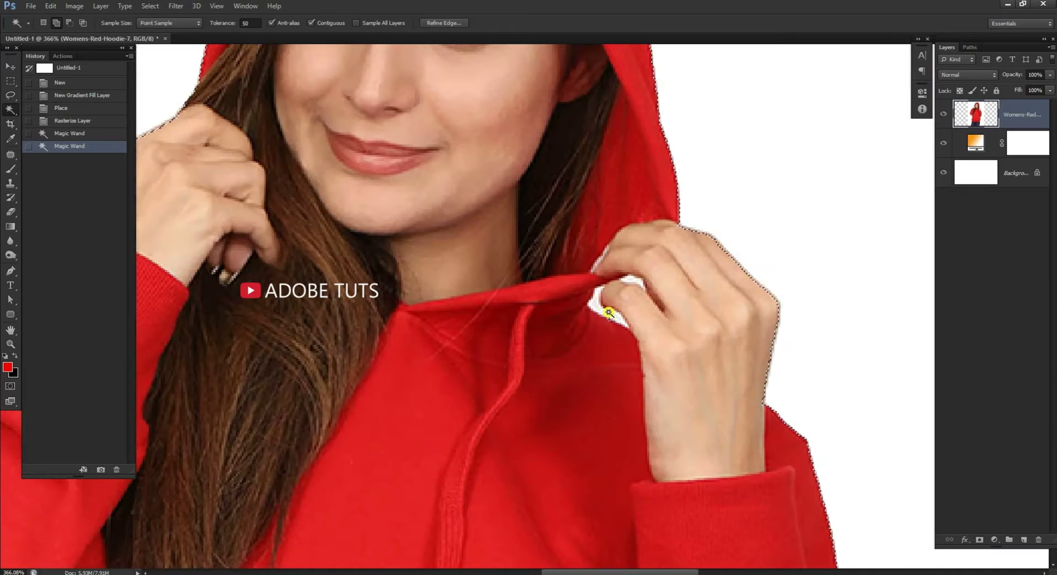
- Add the small white gaps beside her fingers, undoing extra additions, then fit the view
click(608, 313)
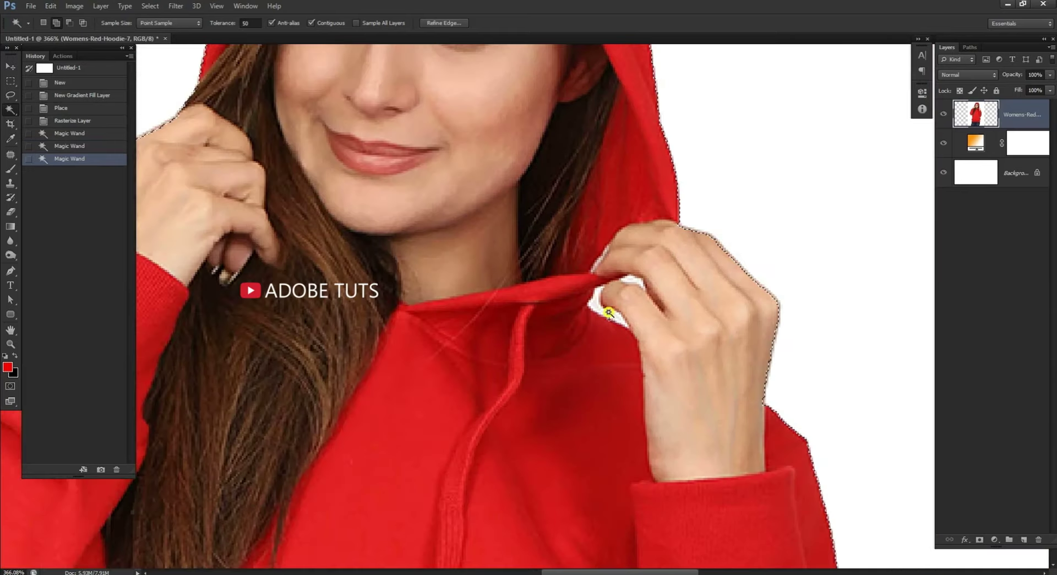
click(633, 279)
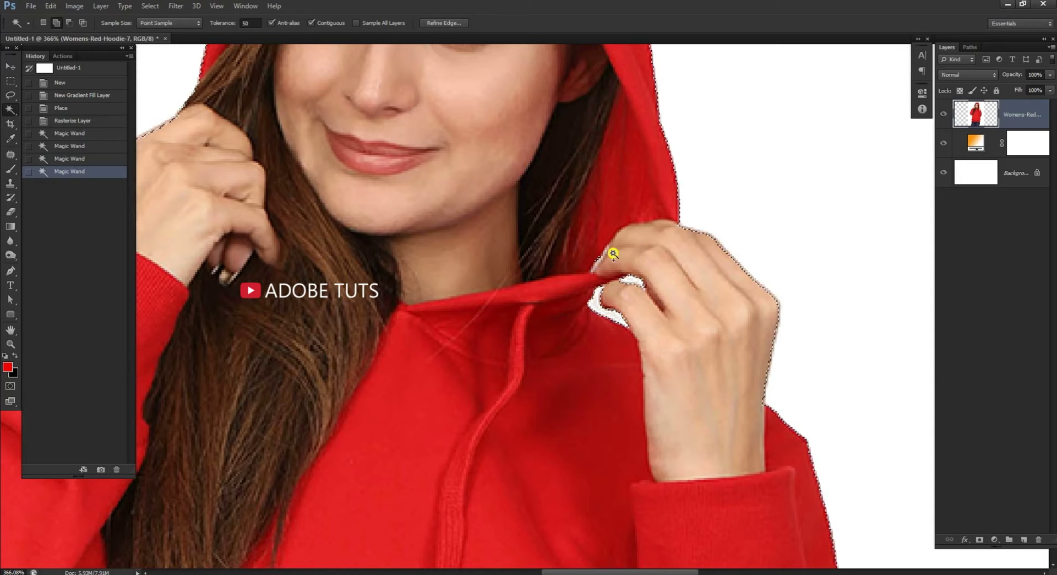
click(600, 259)
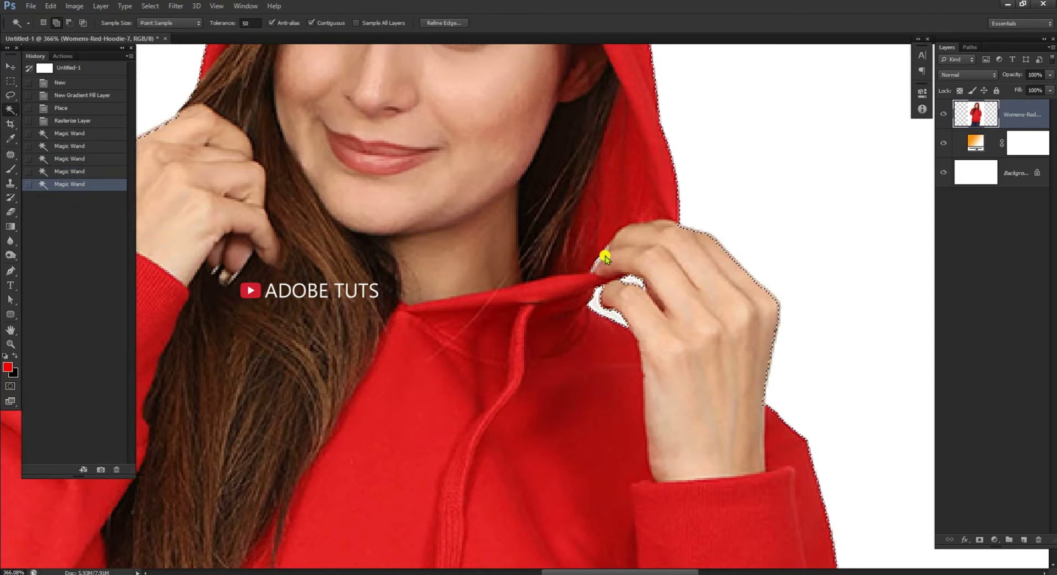
click(605, 256)
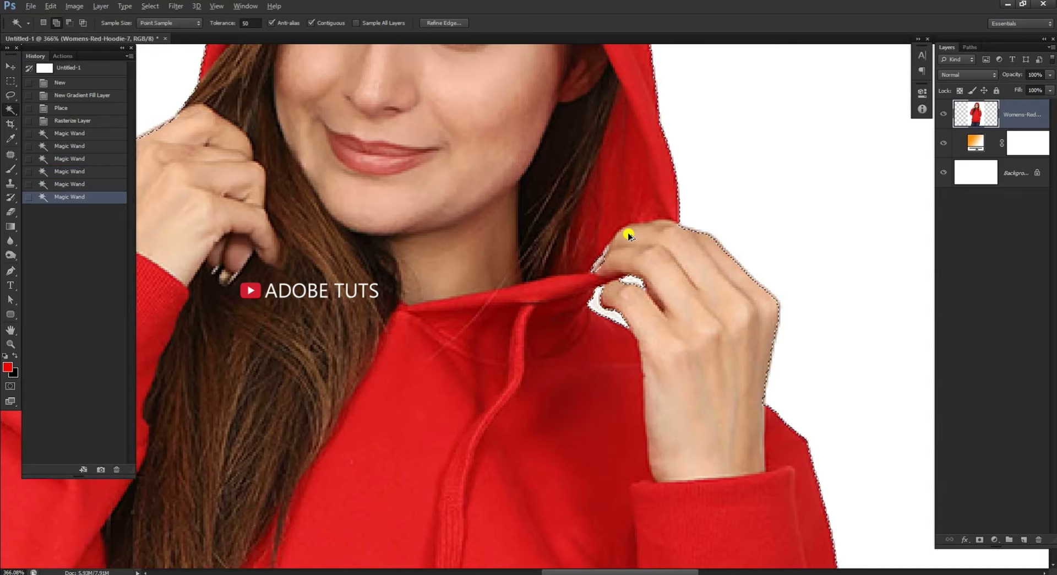
key(ctrl+z)
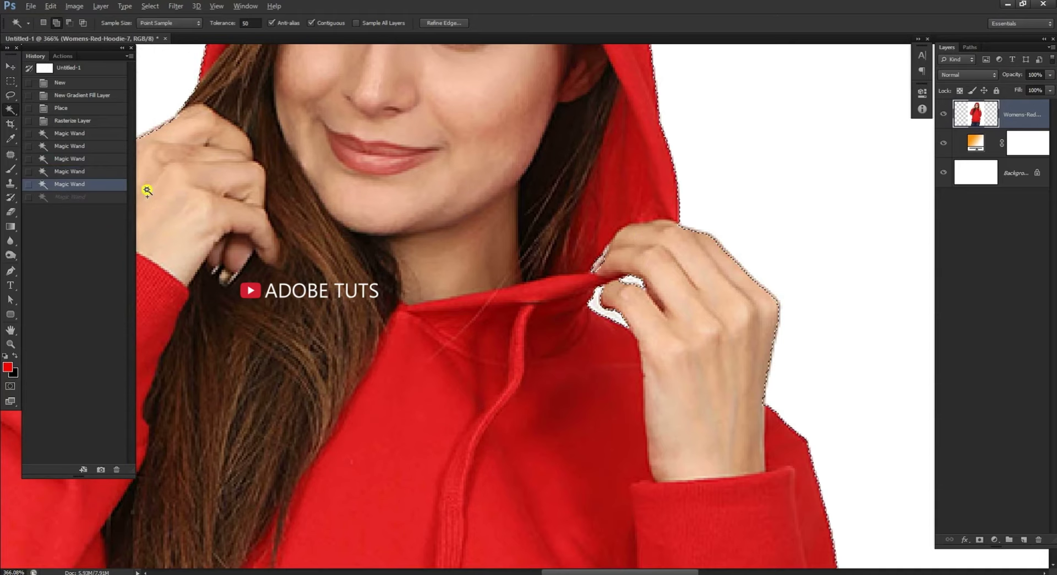
click(57, 171)
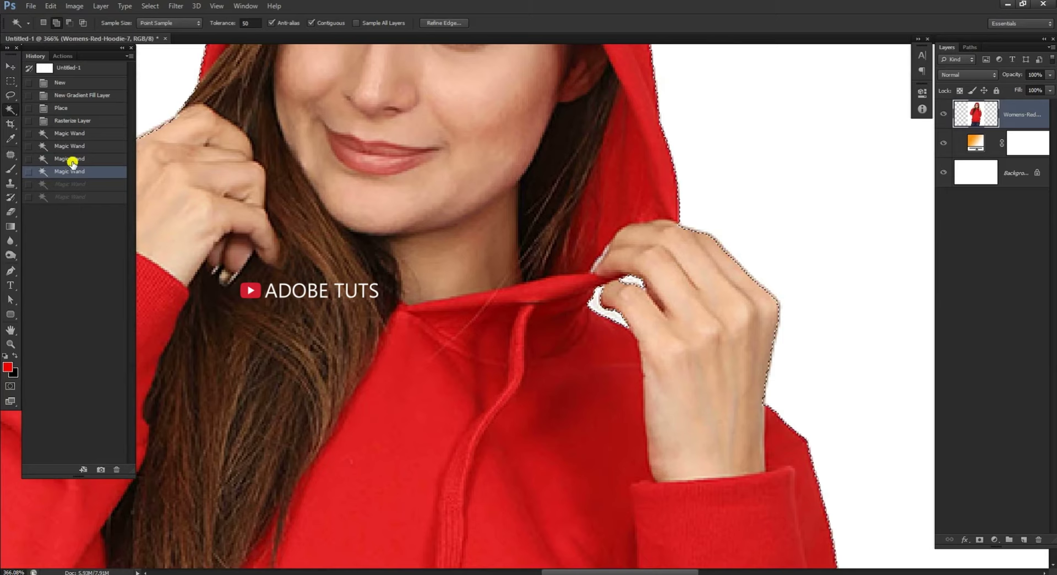
click(75, 159)
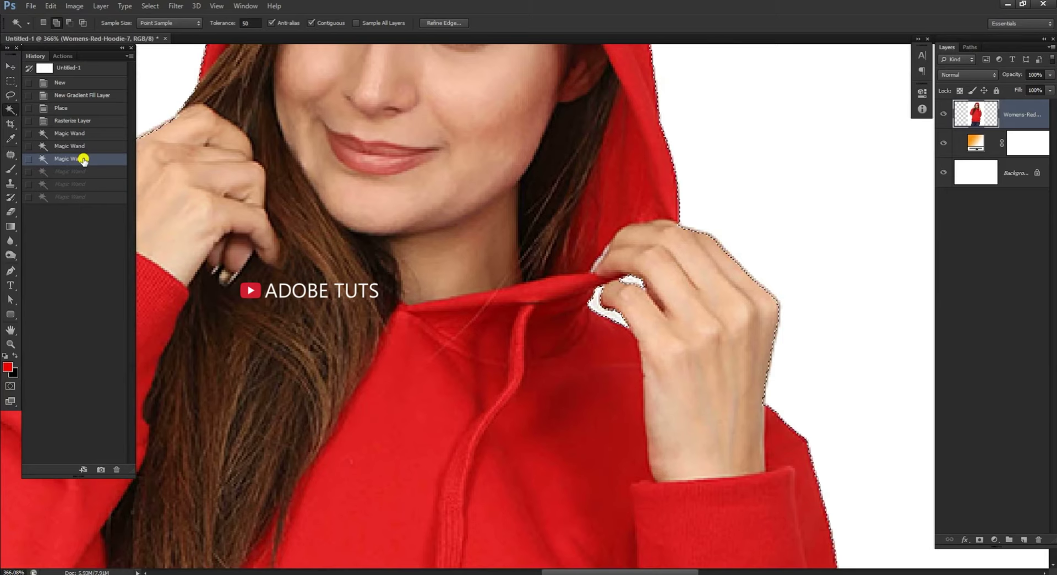
key(ctrl+0)
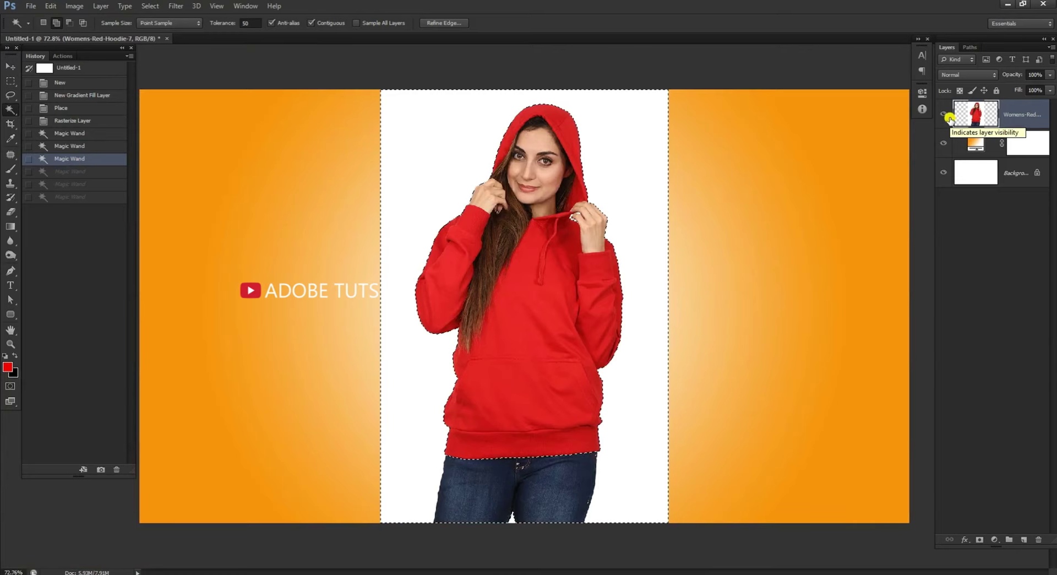
- Delete the selected white backdrop from the hoodie layer and deselect
key(Delete)
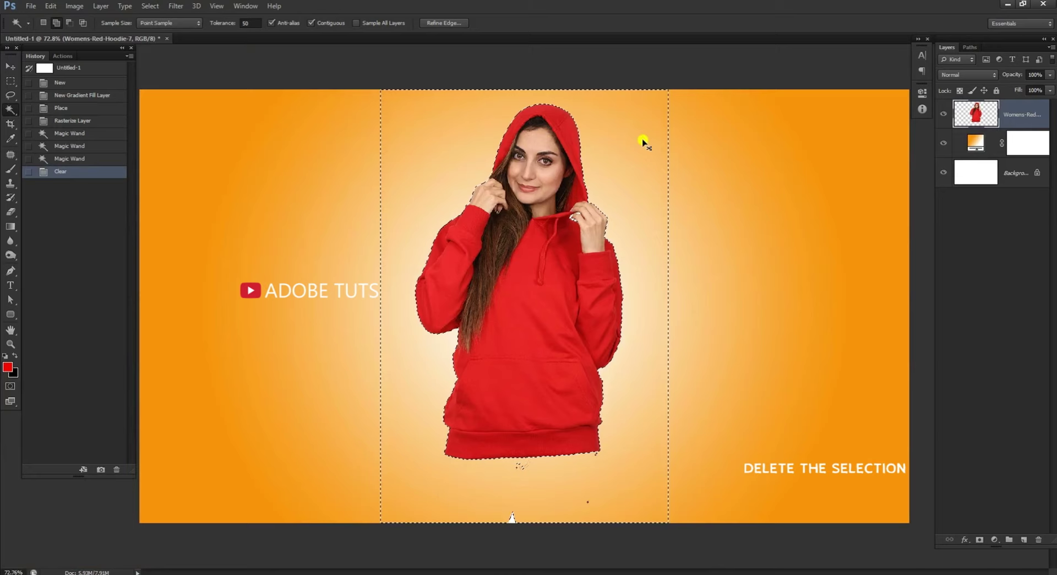
key(ctrl+d)
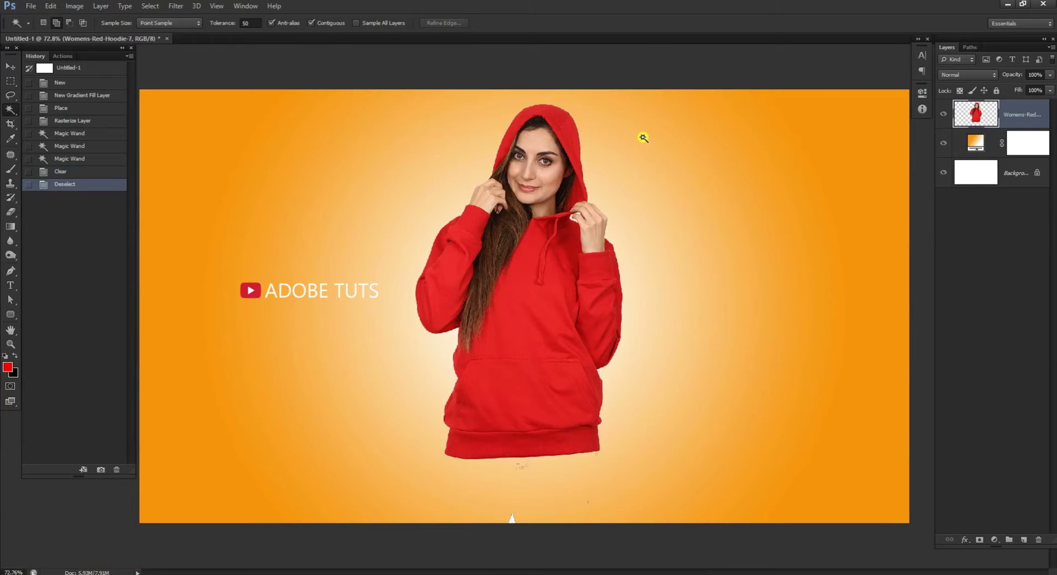
scroll(597, 426, up, 2)
scroll(597, 425, up, 1)
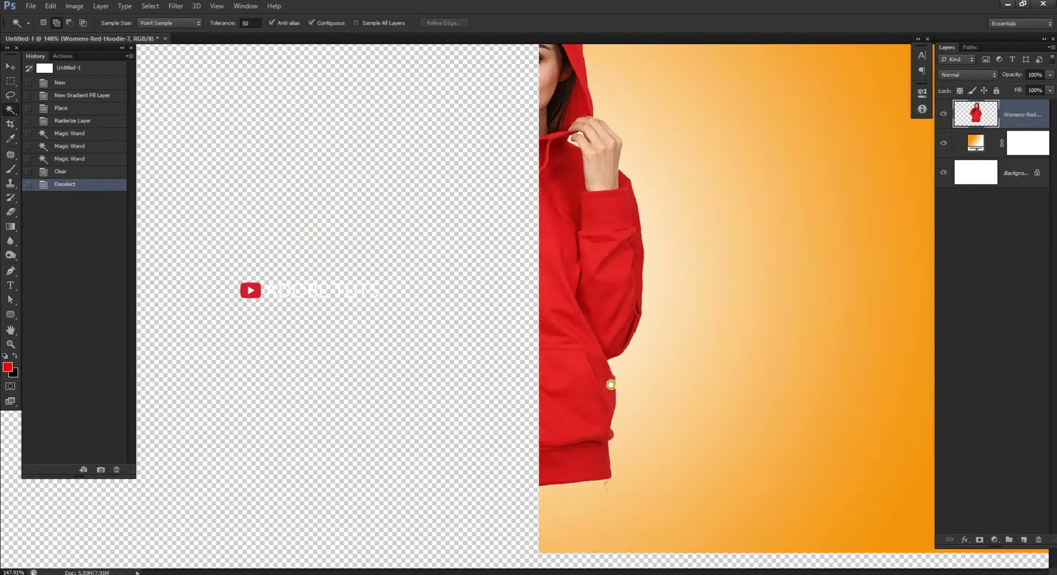
scroll(612, 384, up, 1)
scroll(647, 225, up, 1)
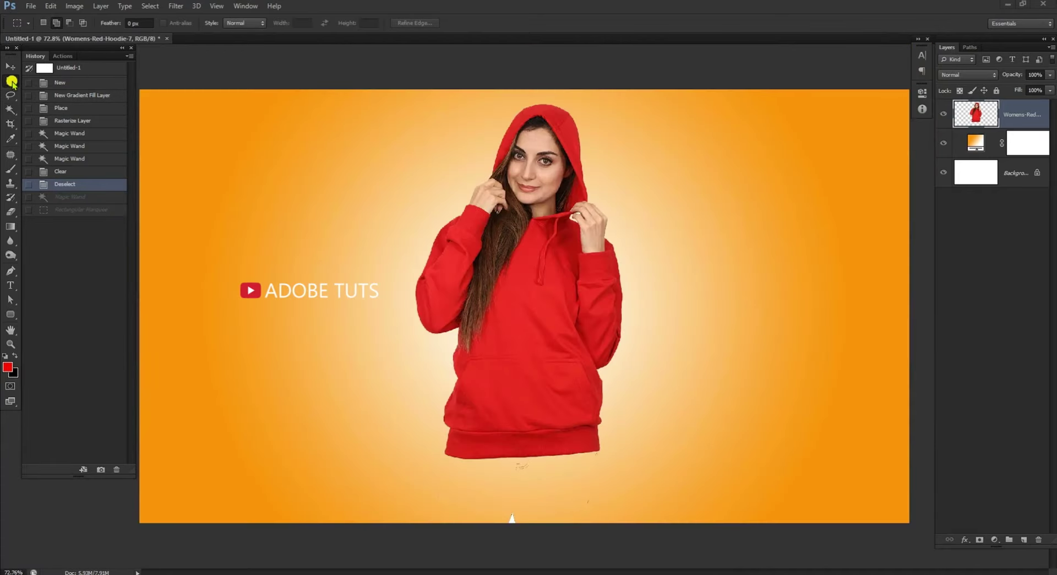
- Clear the leftover white specks in a rectangular strip below the hoodie hem
drag(391, 462, 864, 567)
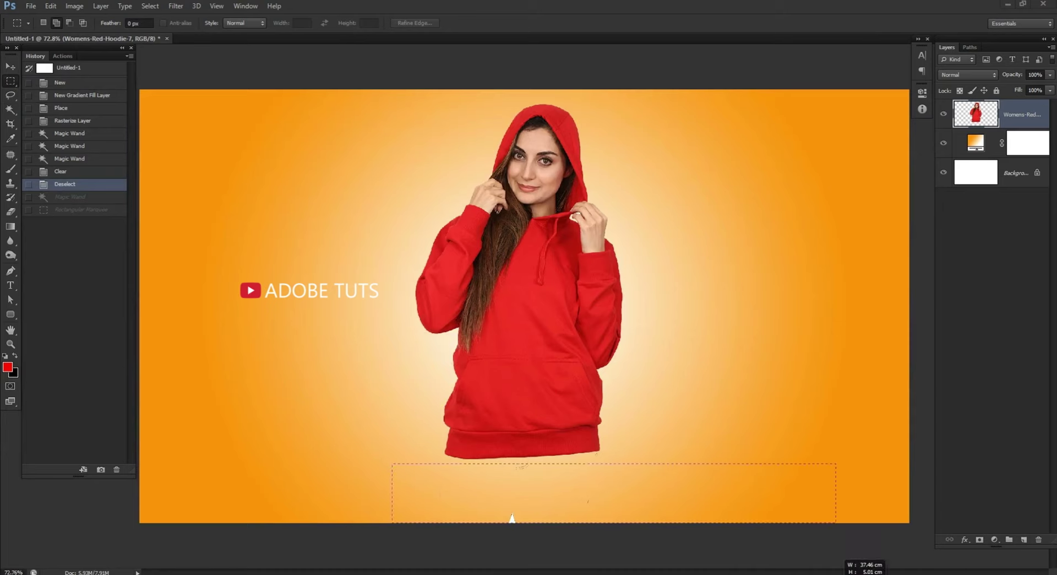
key(Delete)
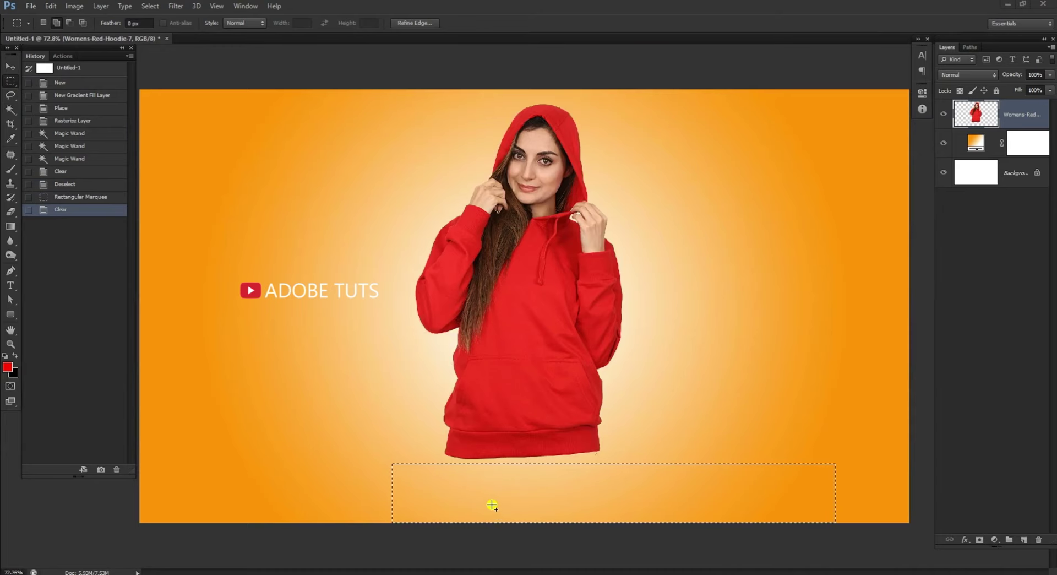
key(ctrl+d)
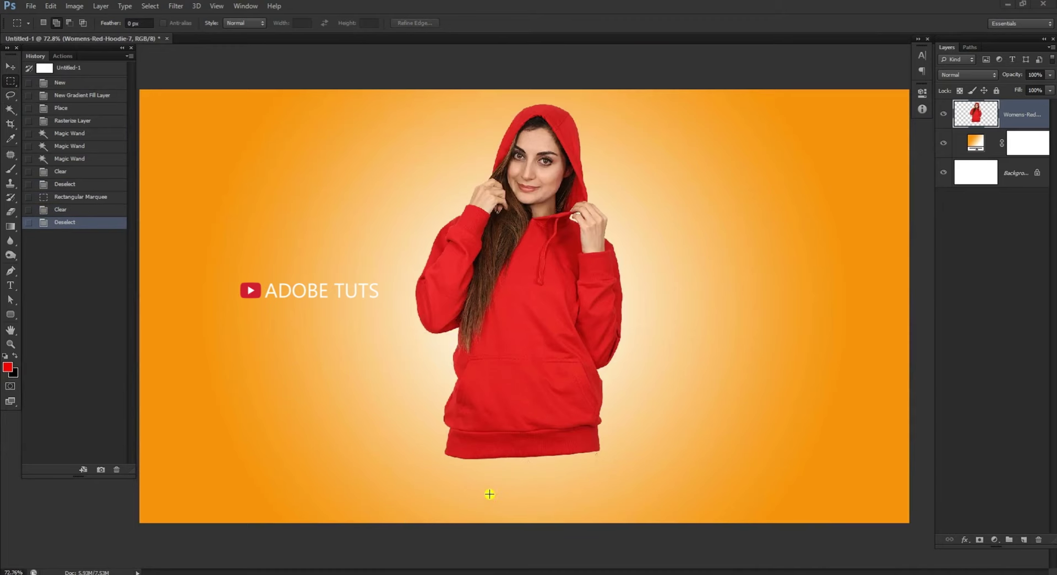
scroll(491, 490, up, 3)
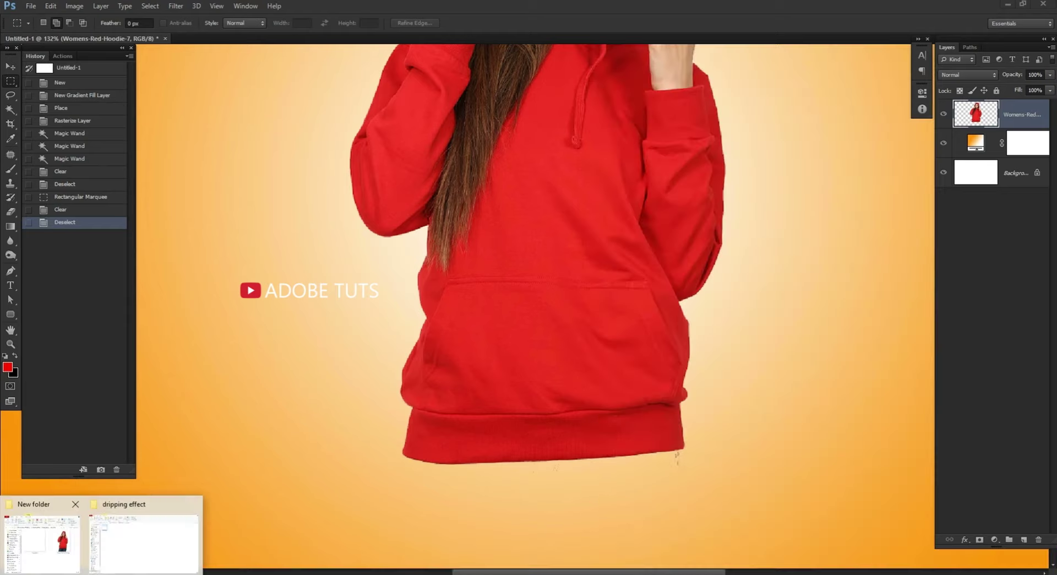
- Drag dripping.png from the File Explorer folder onto the Photoshop canvas
click(56, 538)
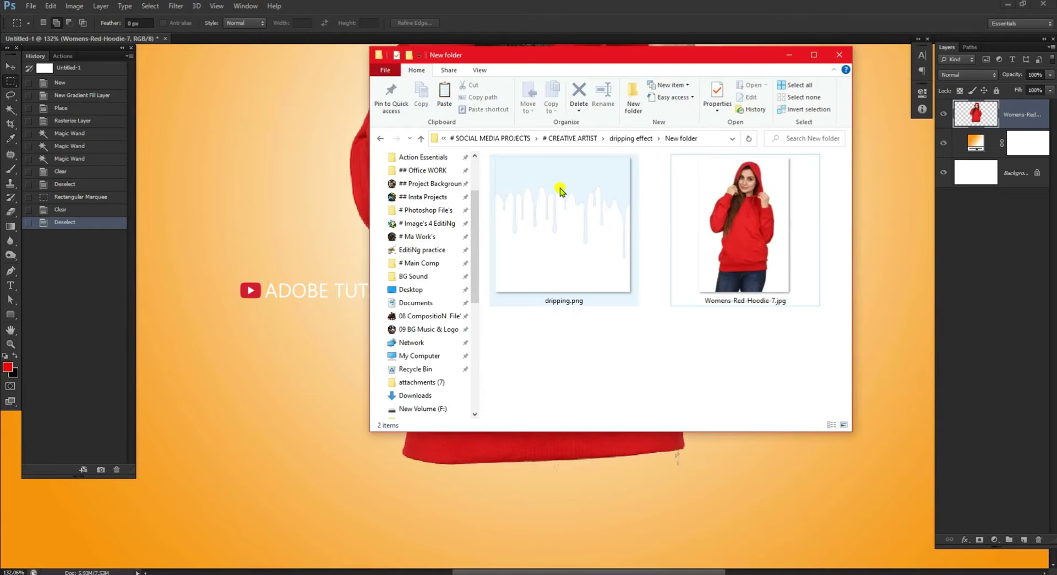
click(562, 190)
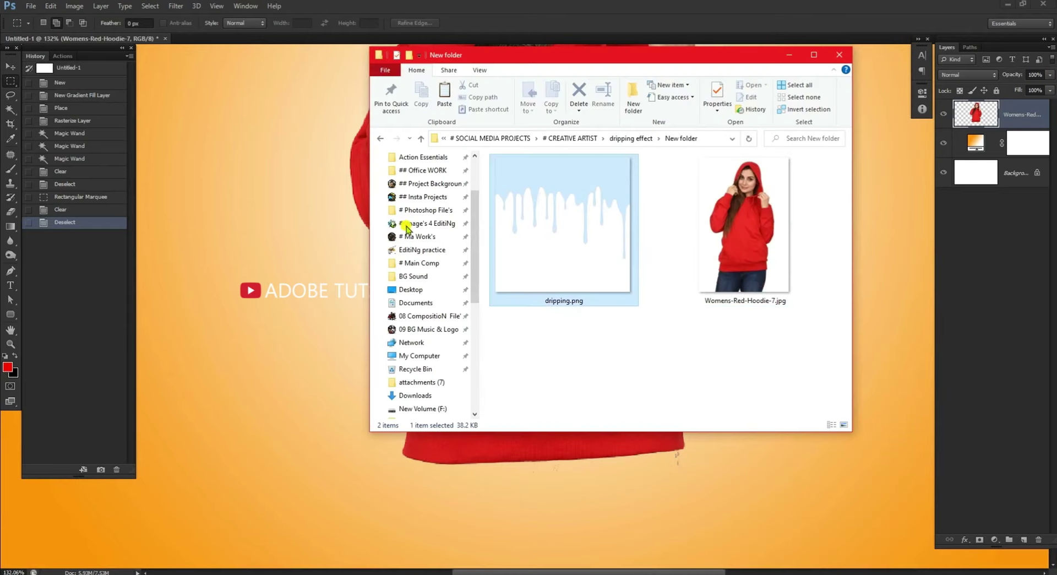
click(343, 234)
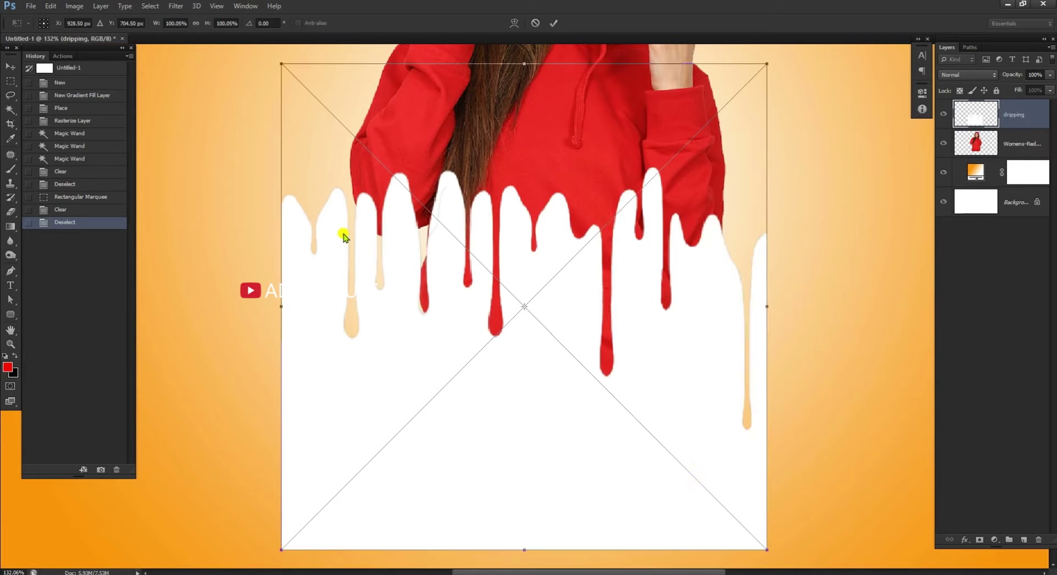
- Place the dripping image and move its drips across the hoodie's lower half
key(Return)
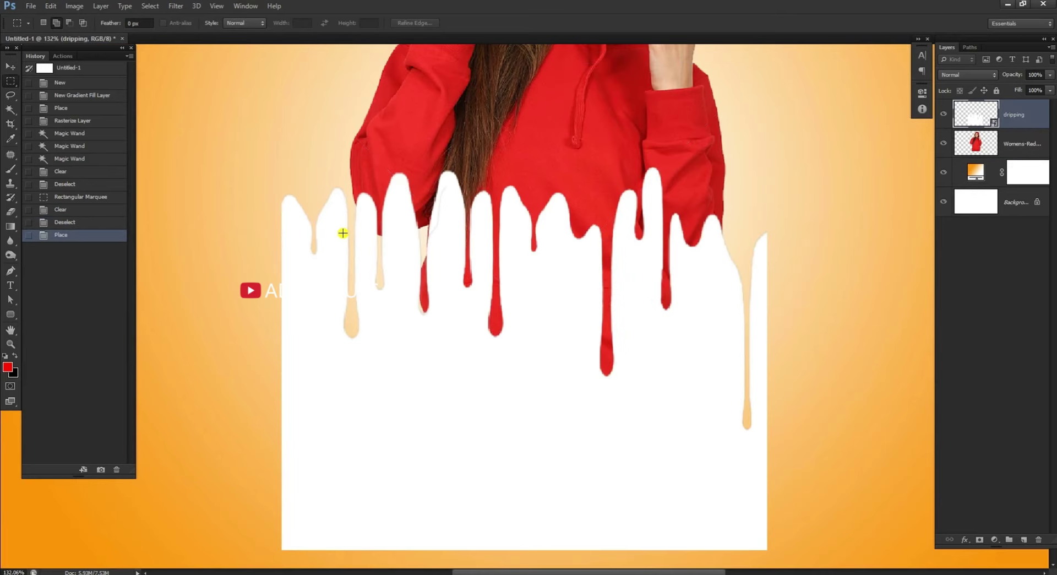
key(v)
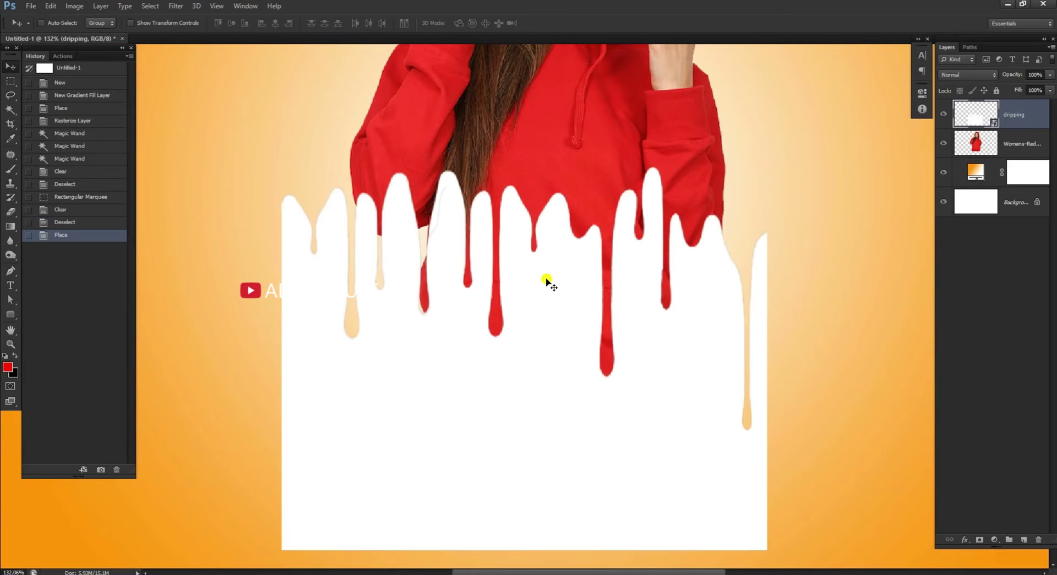
drag(546, 281, 574, 297)
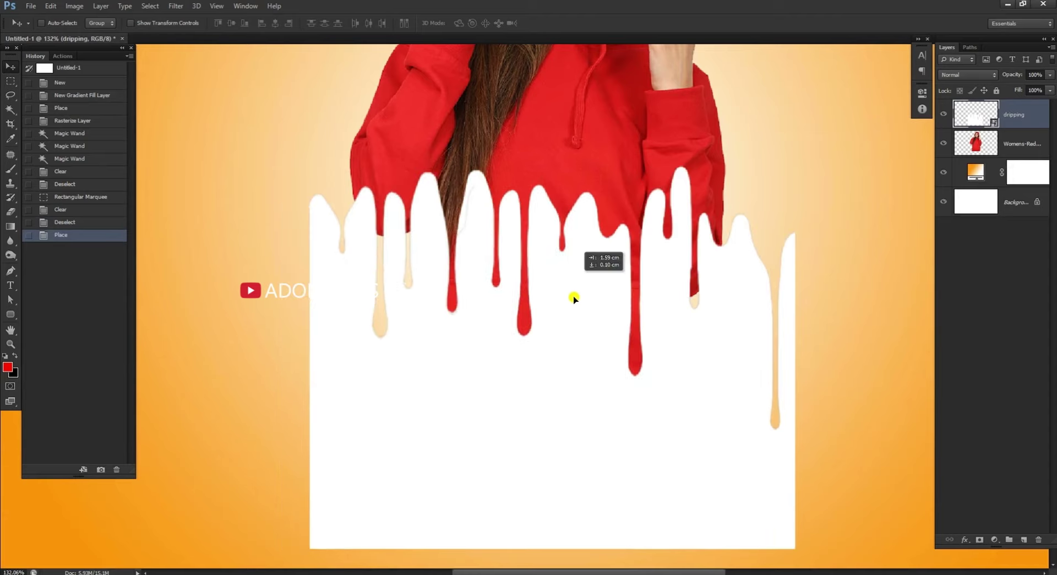
mouse_move(574, 297)
mouse_down()
mouse_move(574, 322)
mouse_move(555, 302)
mouse_up()
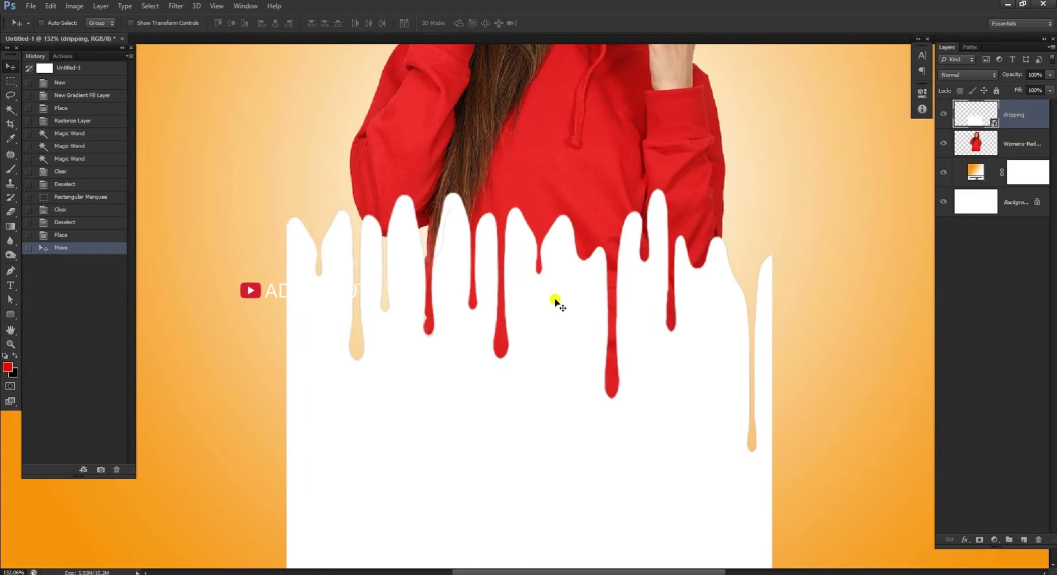
scroll(552, 346, down, 2)
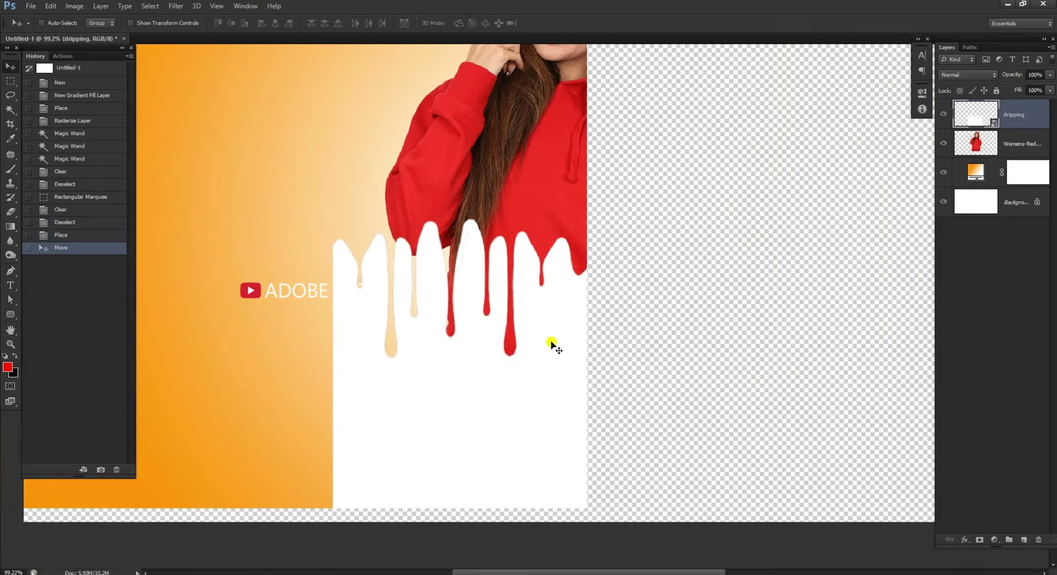
scroll(552, 346, down, 1)
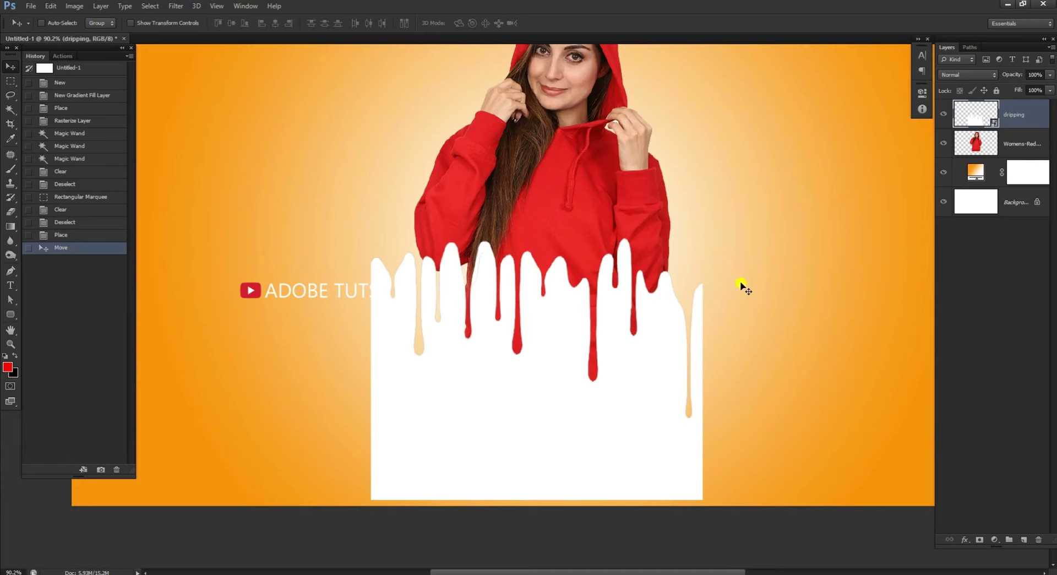
- Commit a free transform on the dripping layer and rasterize it into pixels
key(ctrl+t)
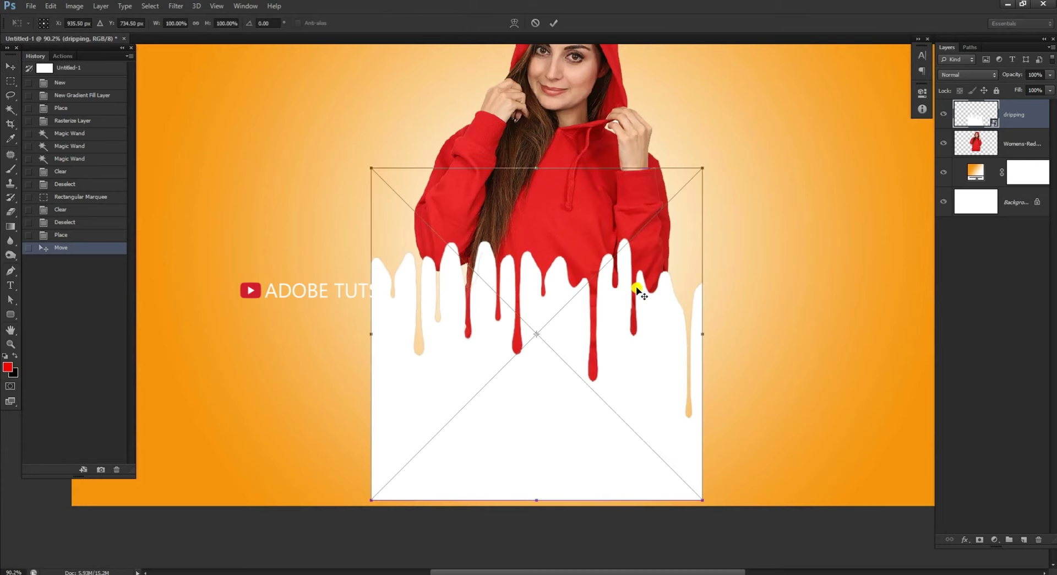
key(Return)
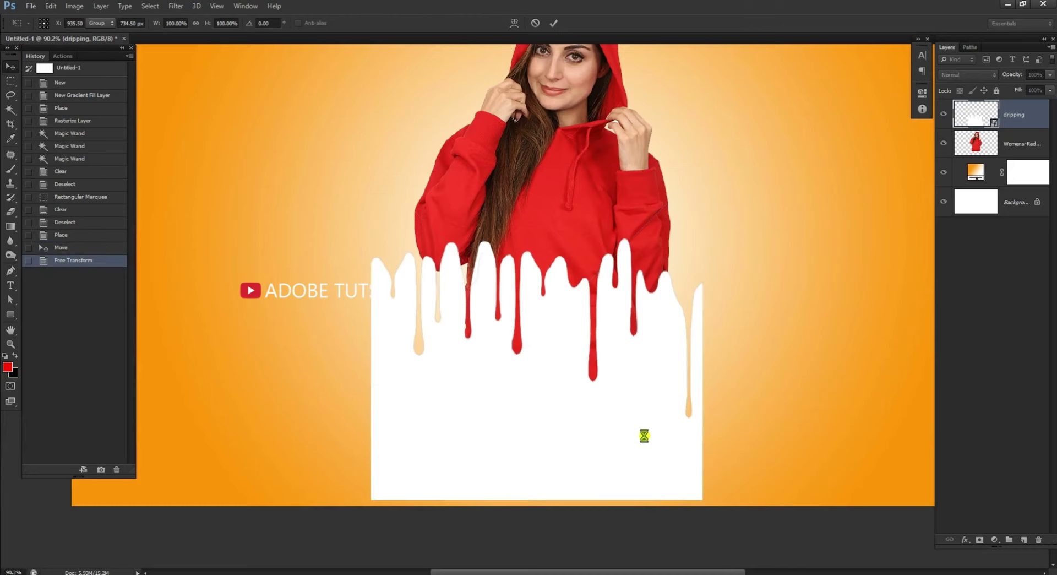
right_click(1035, 123)
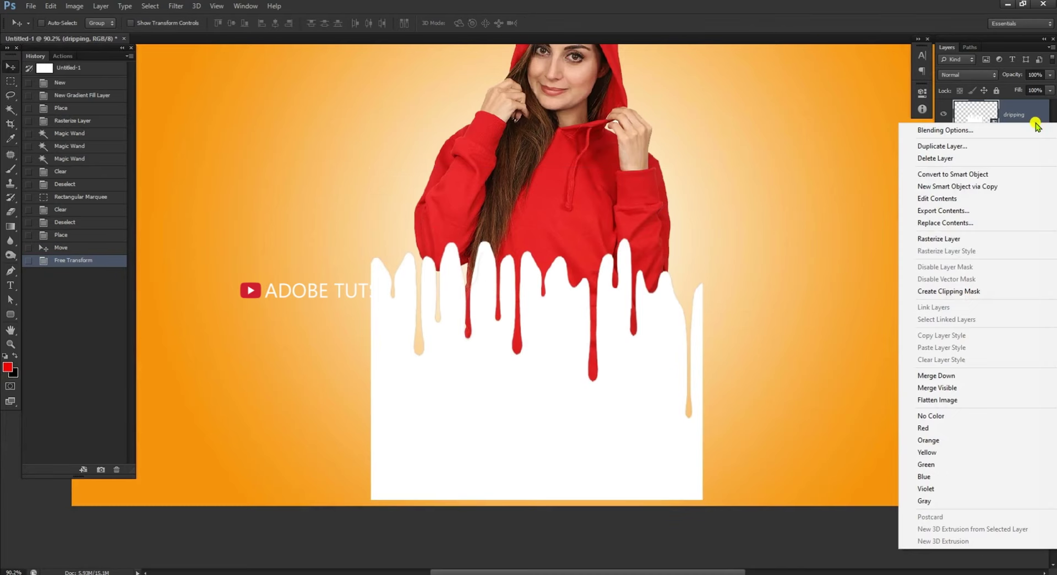
click(938, 240)
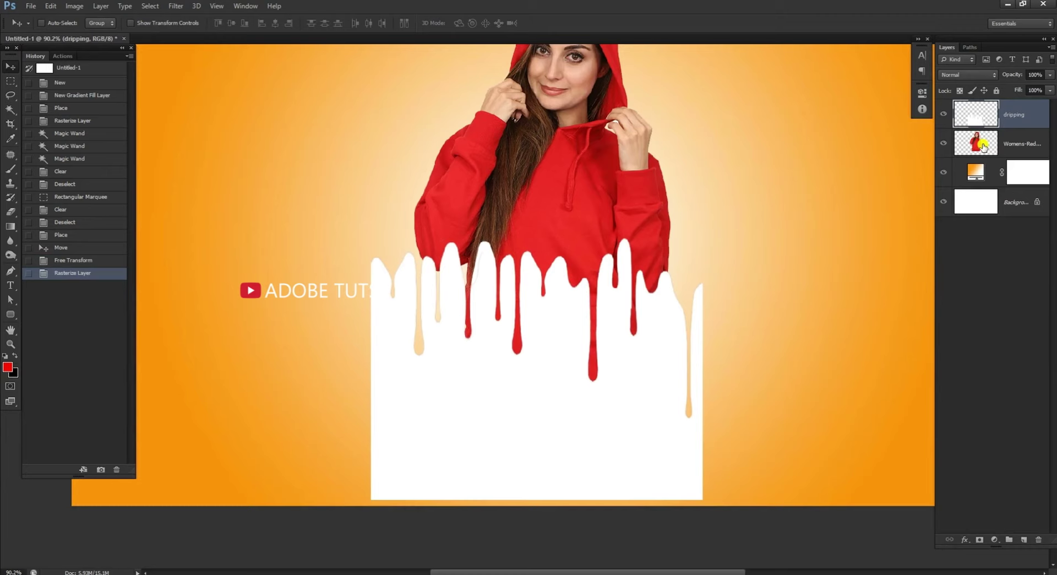
click(983, 147)
click(980, 114)
- Cut the drip shape out of the hoodie layer, then hide the white dripping layer and deselect
ctrl+click(984, 116)
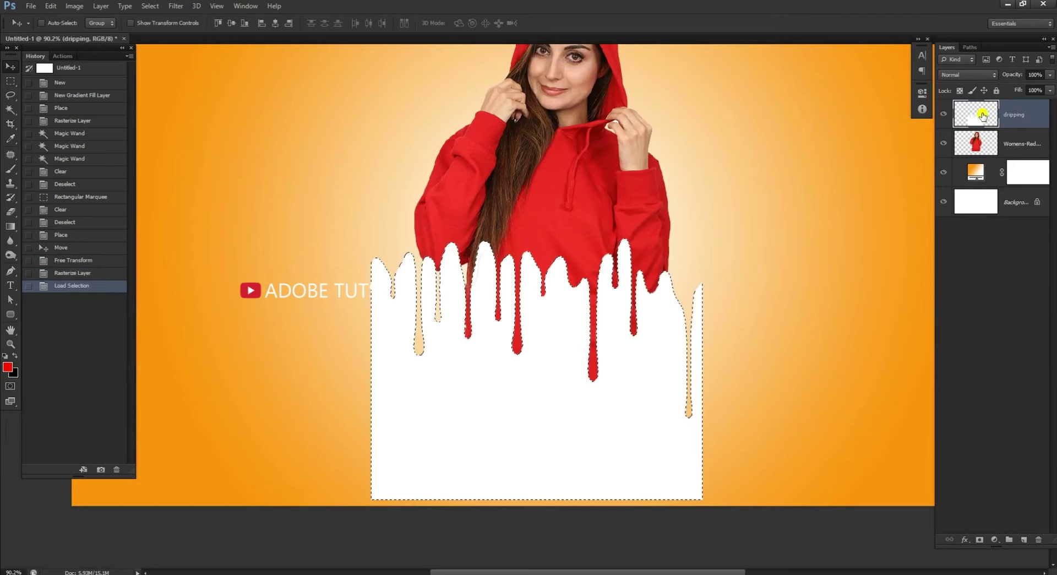
click(984, 144)
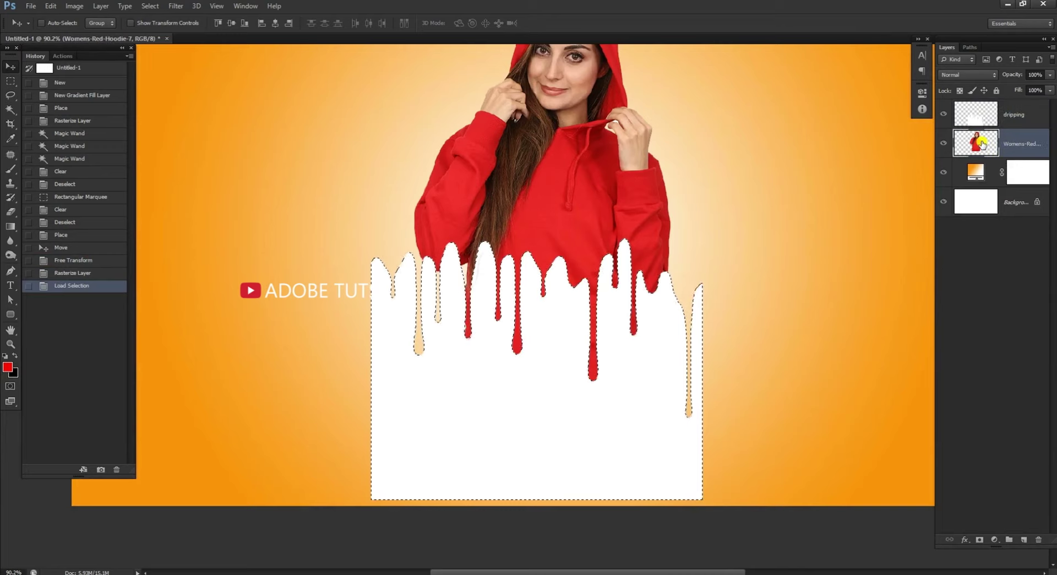
key(Delete)
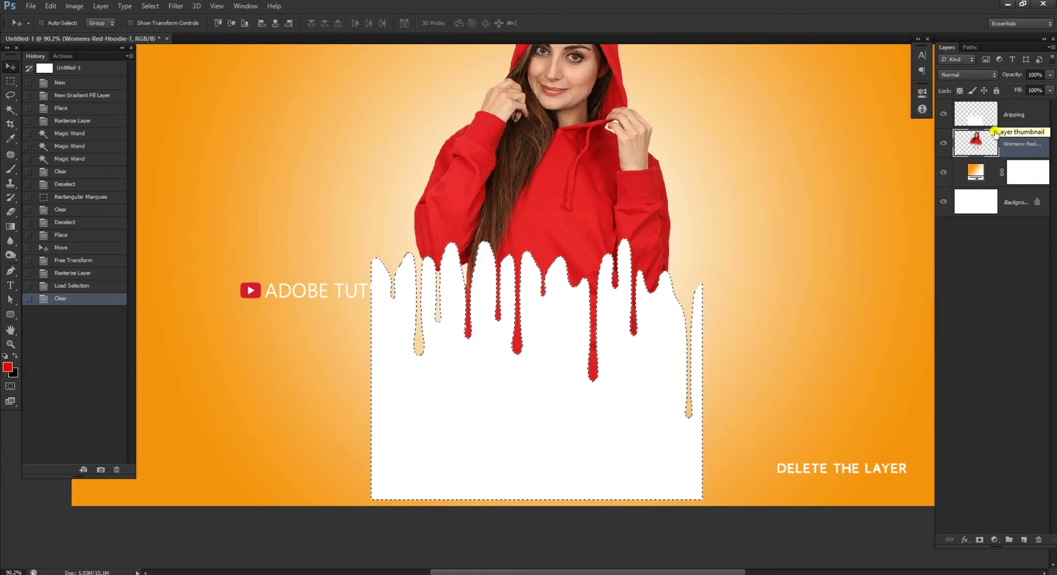
click(942, 115)
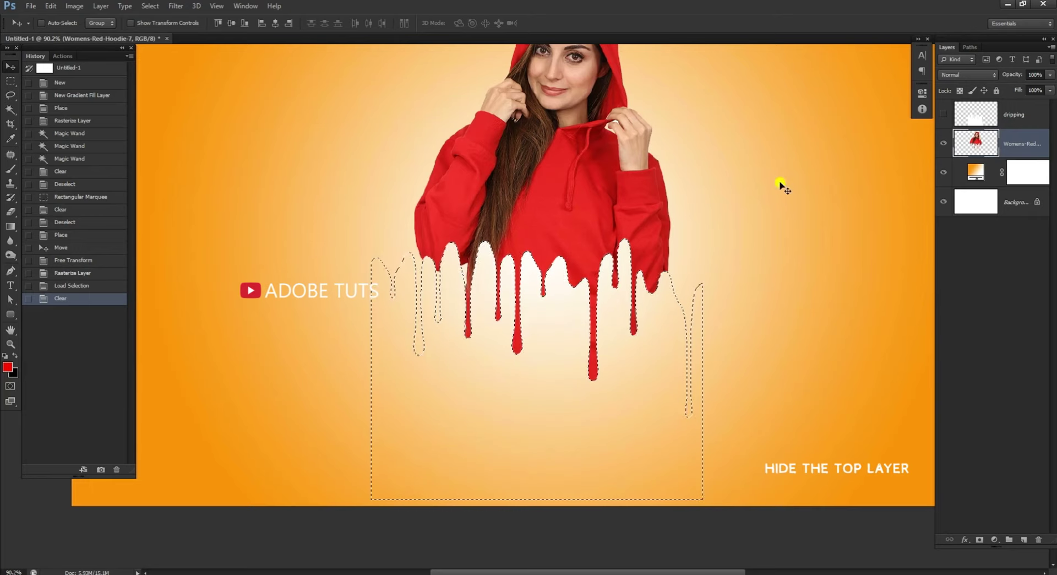
key(ctrl+d)
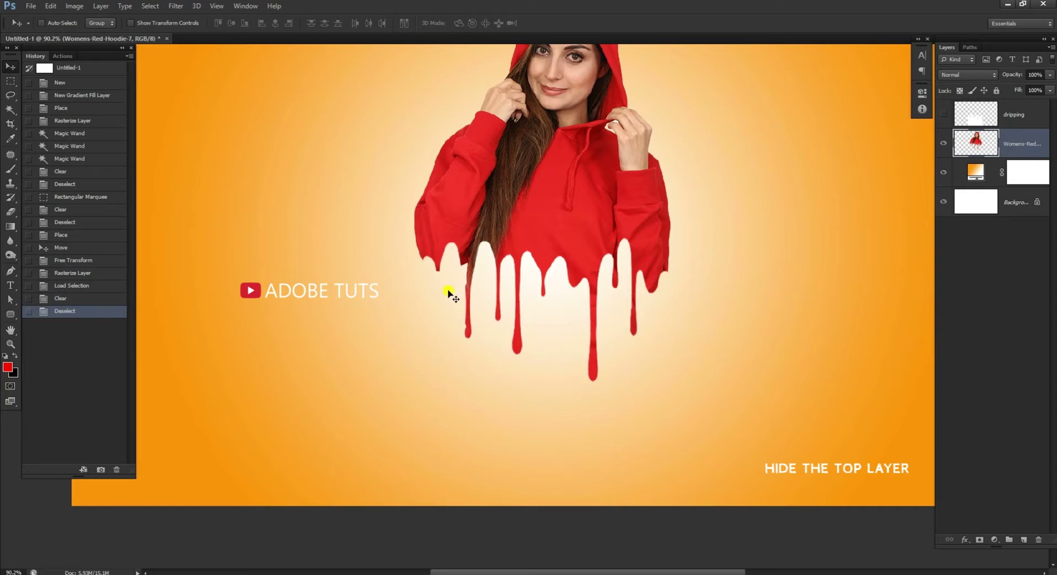
scroll(450, 293, up, 2)
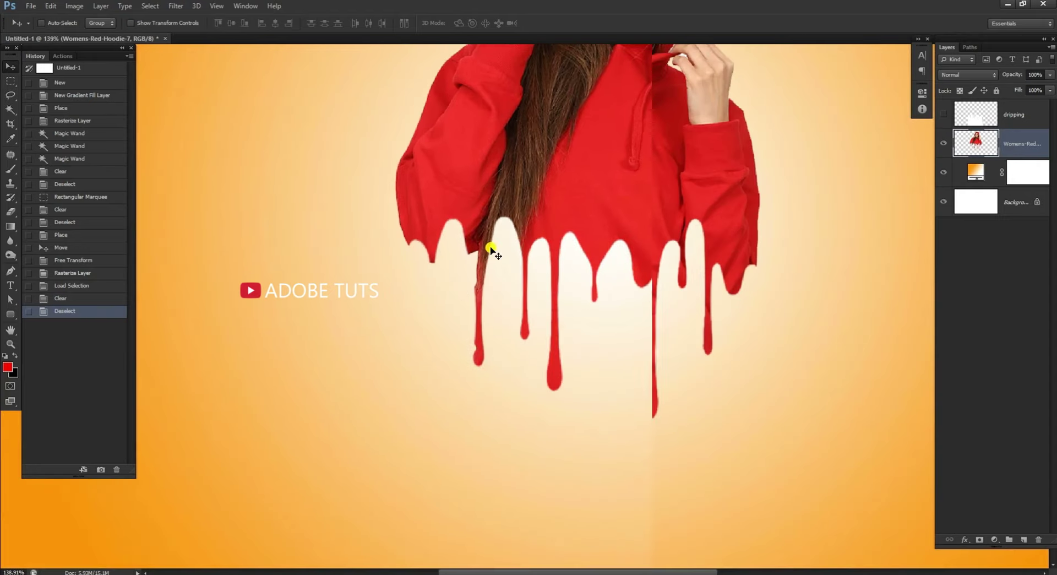
- Erase stray sleeve and hair edges around the left drips with a small eraser
key(e)
click(444, 249)
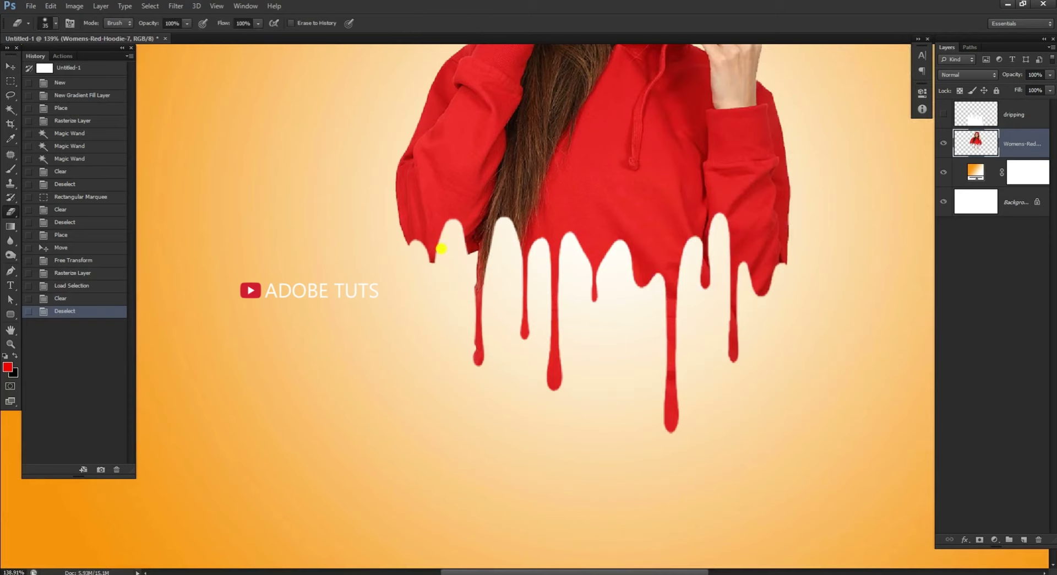
key(bracketleft)
key(bracketleft)
key(bracketleft)
key(bracketleft)
drag(461, 236, 428, 260)
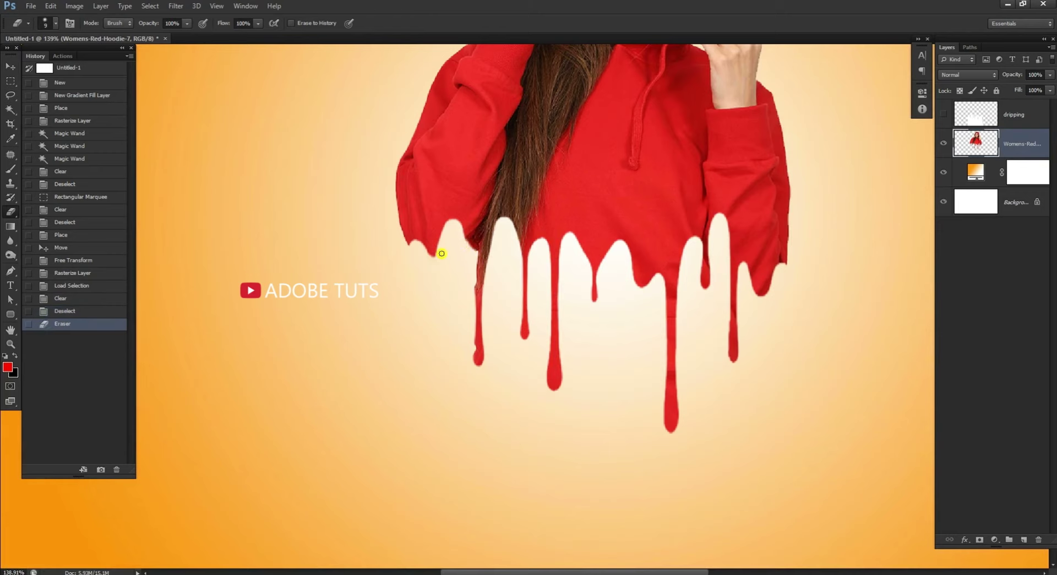
click(428, 261)
click(401, 248)
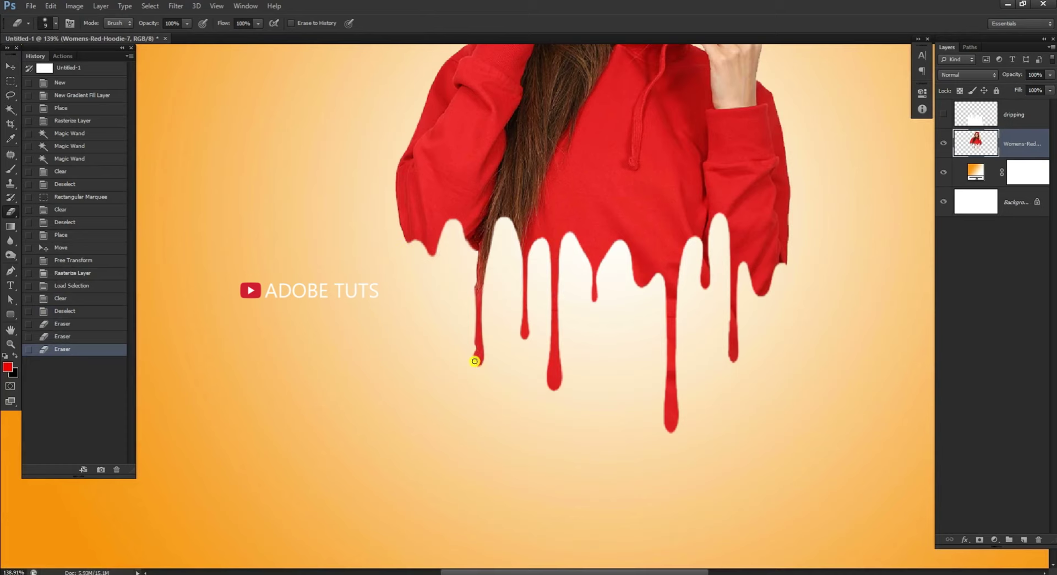
mouse_move(468, 291)
mouse_down()
mouse_move(473, 281)
mouse_move(474, 331)
mouse_up()
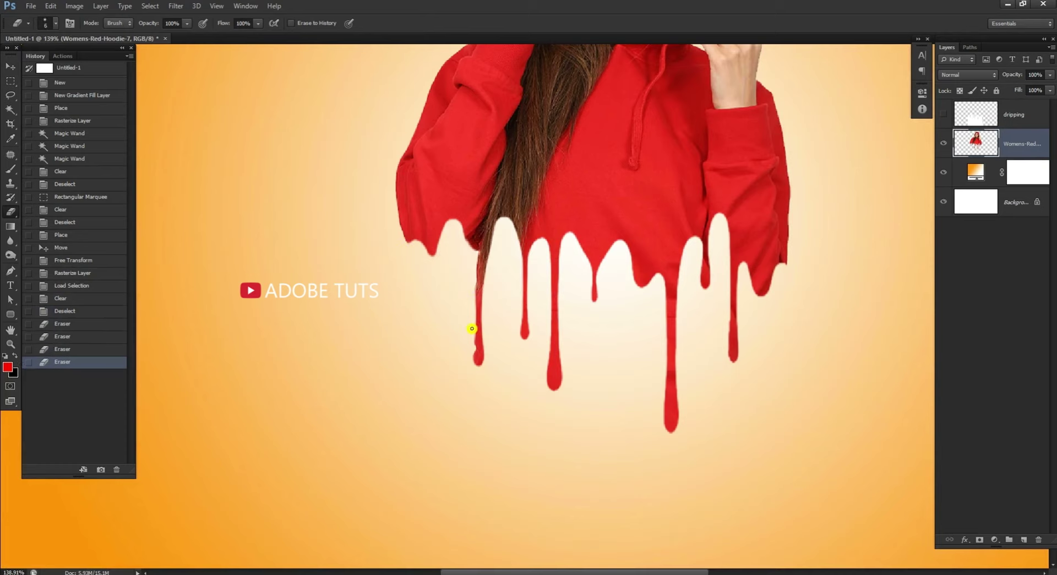
click(475, 330)
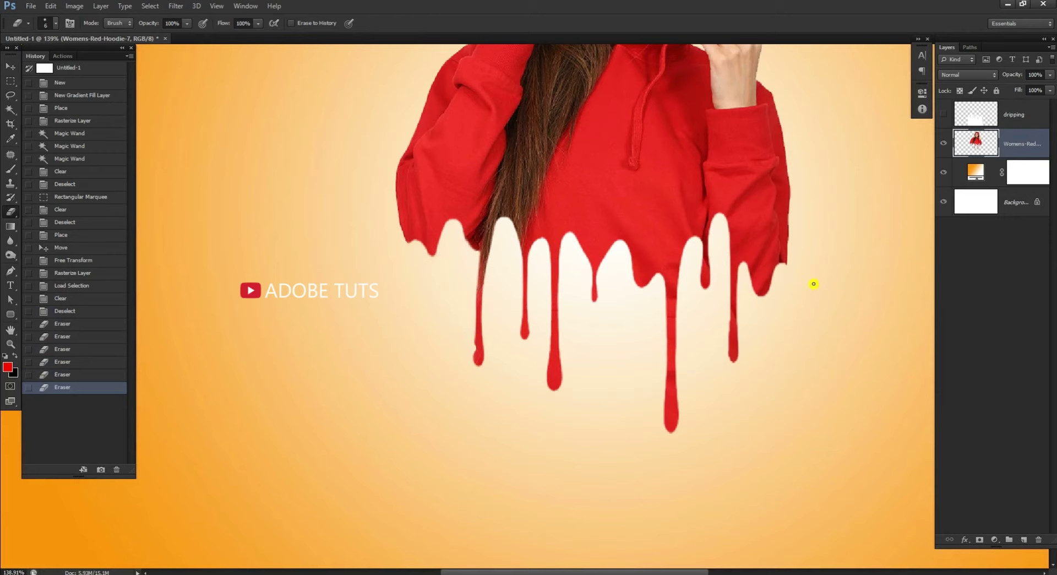
- Erase the right sleeve's ragged edge and leftover spot, then fit the image on screen
key(bracketright)
drag(789, 264, 789, 271)
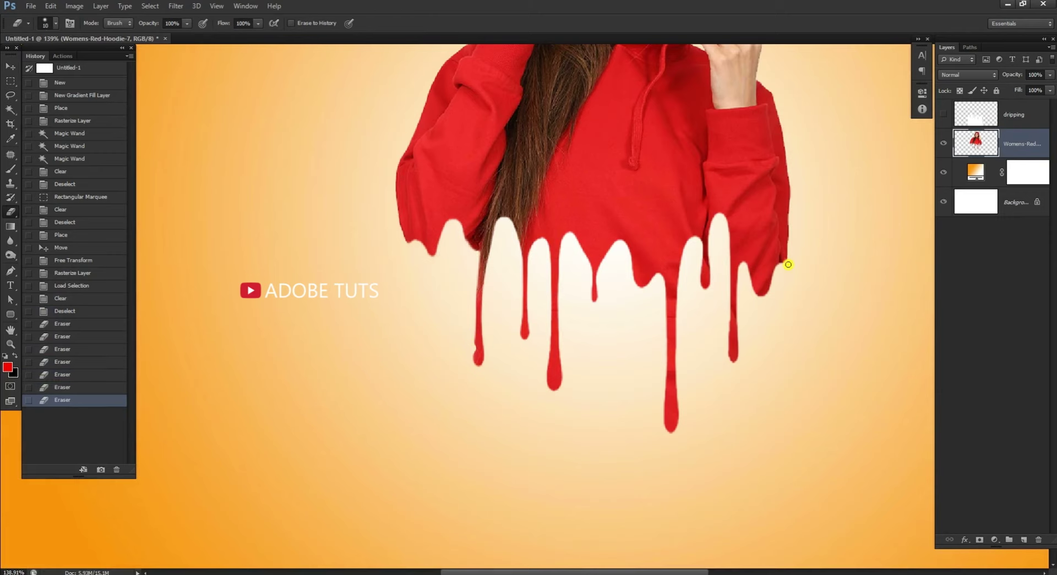
click(796, 244)
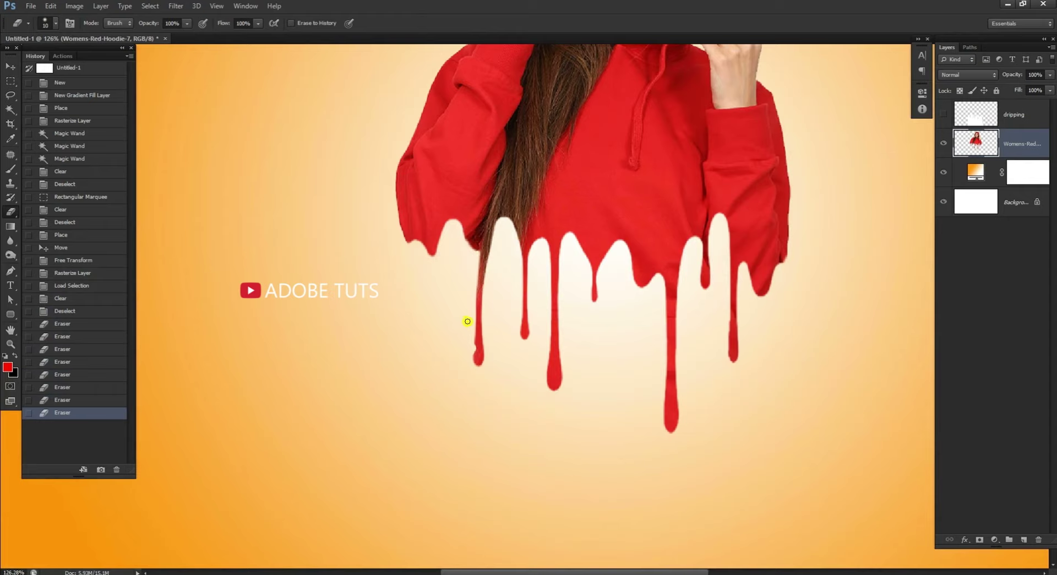
key(ctrl+0)
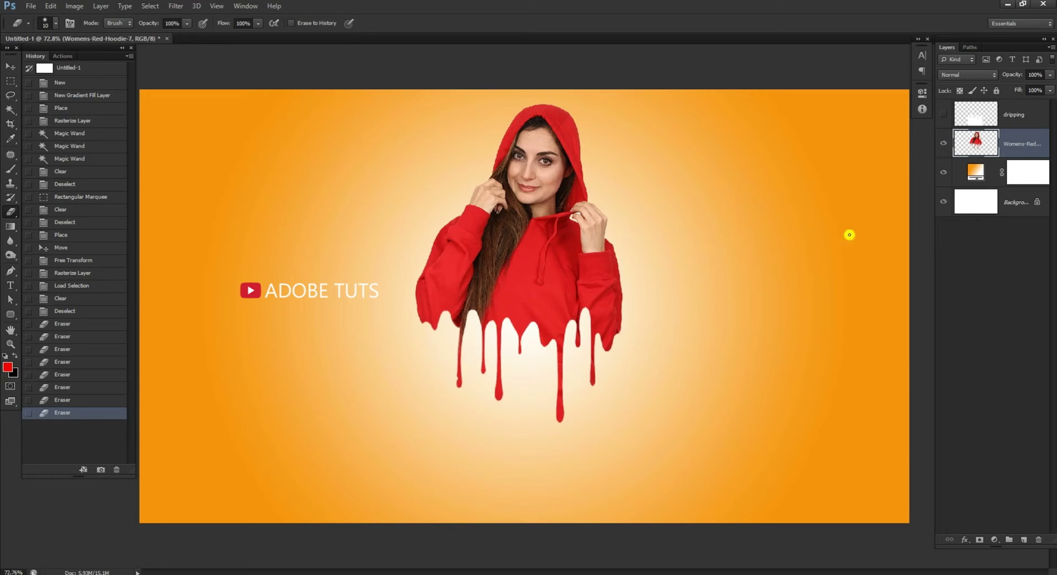
- Duplicate the hoodie layer and bring up layer effects for the lower Womens-Red-Hoodie-7 copy
scroll(528, 314, up, 1)
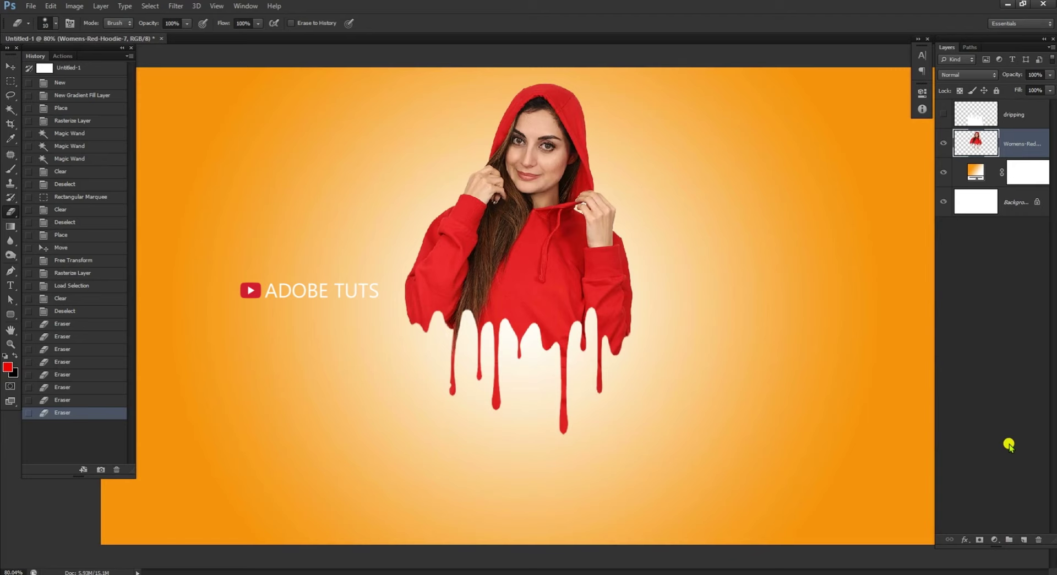
right_click(1013, 138)
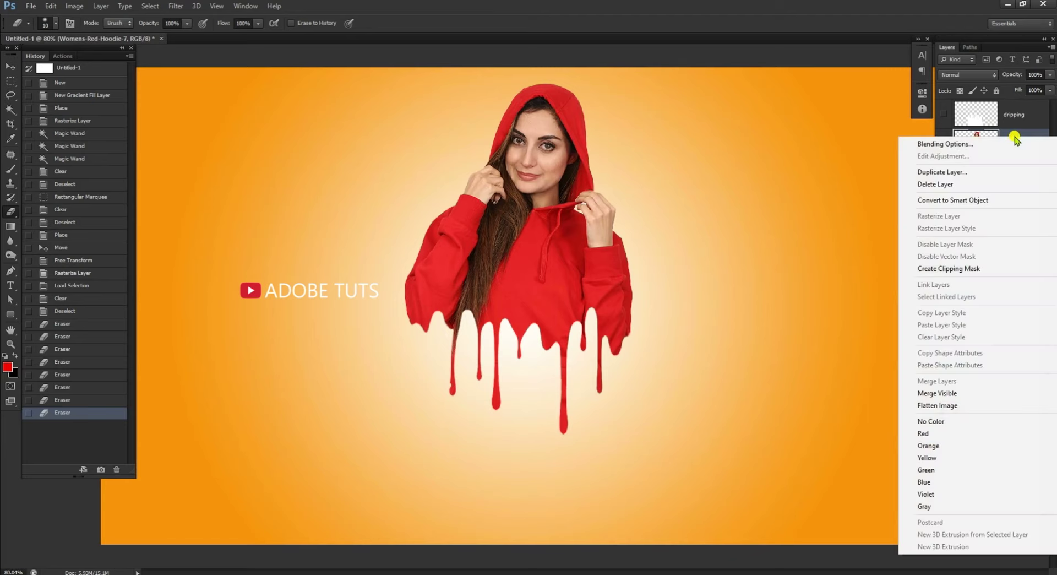
click(963, 173)
key(Return)
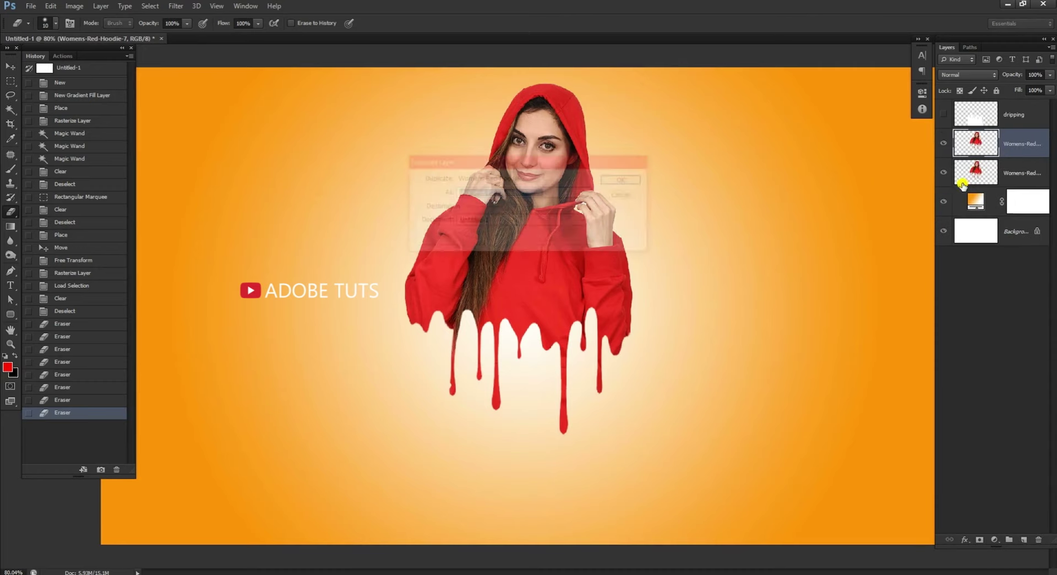
click(1013, 173)
click(973, 543)
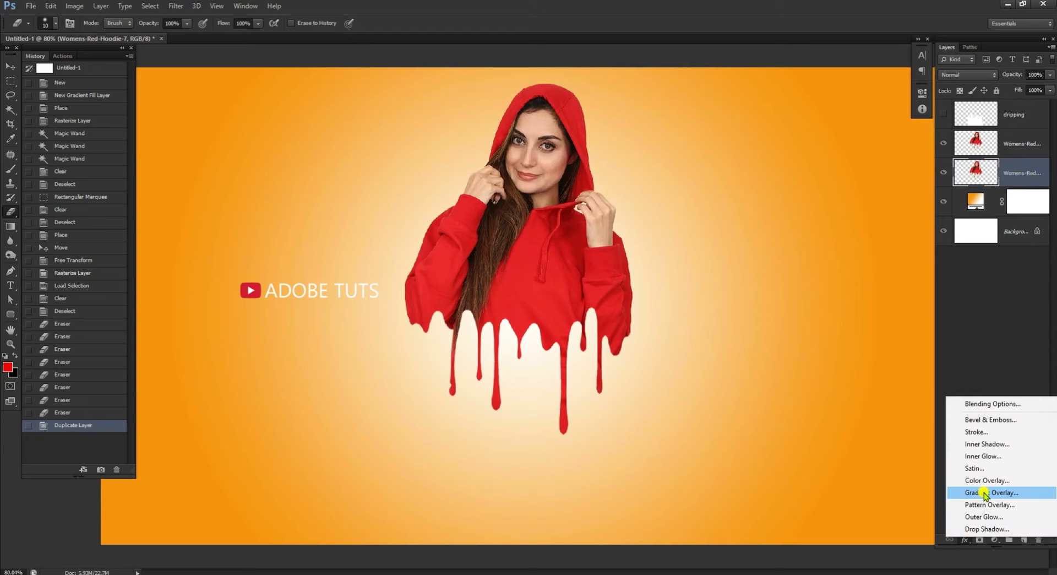
- Give the lower hoodie layer a Linear Burn drop shadow at 100° angle, 8 px distance and size
click(983, 529)
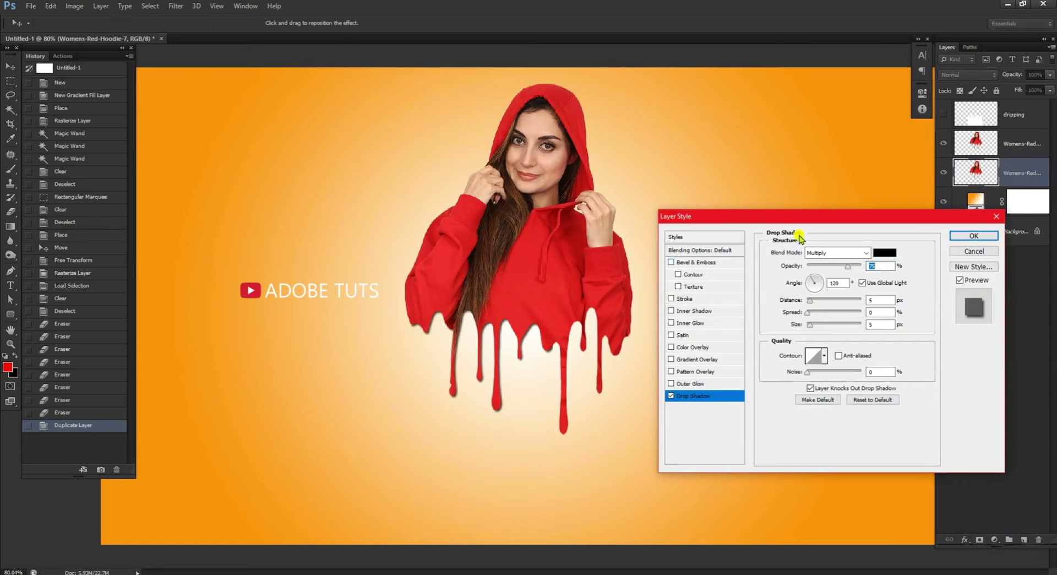
drag(817, 217, 858, 196)
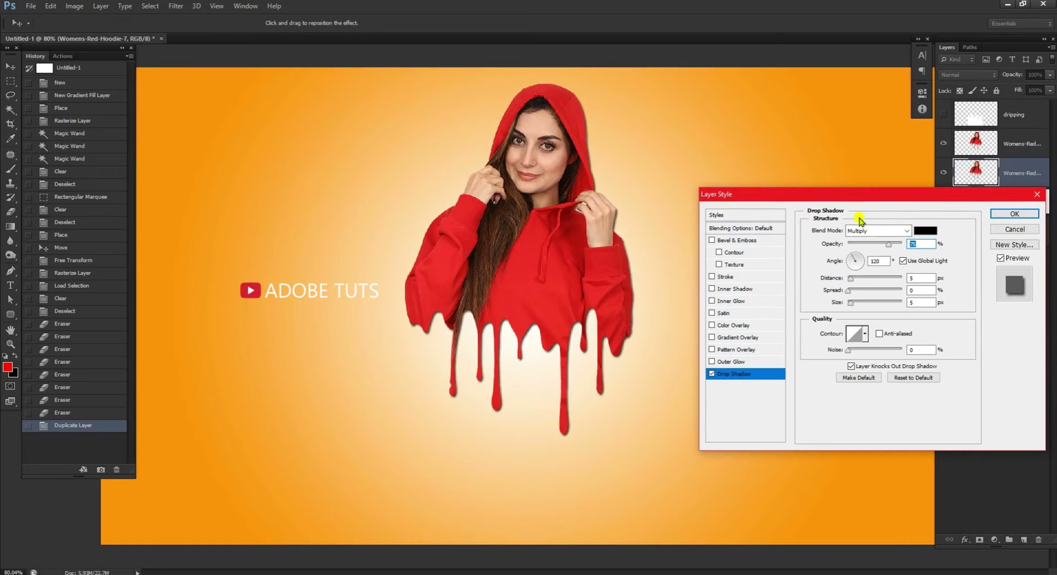
double_click(883, 261)
text(100)
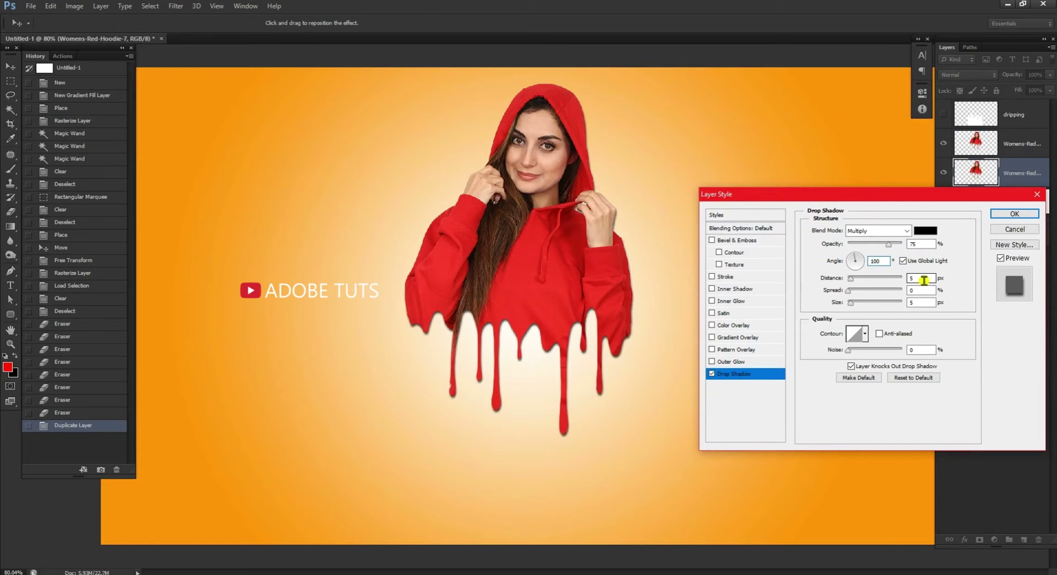
double_click(917, 302)
key(Up)
key(Up)
key(Up)
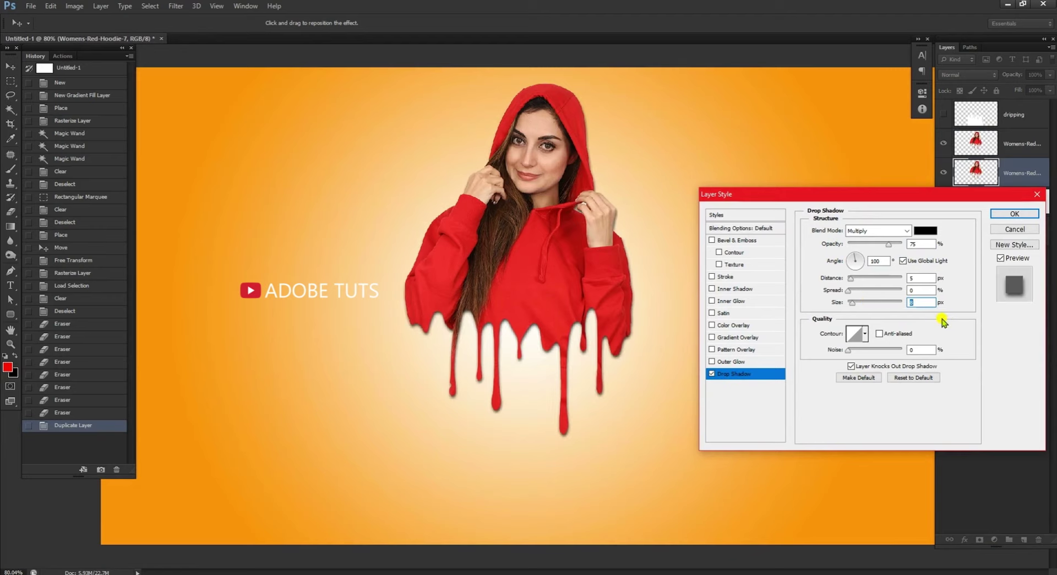
double_click(916, 278)
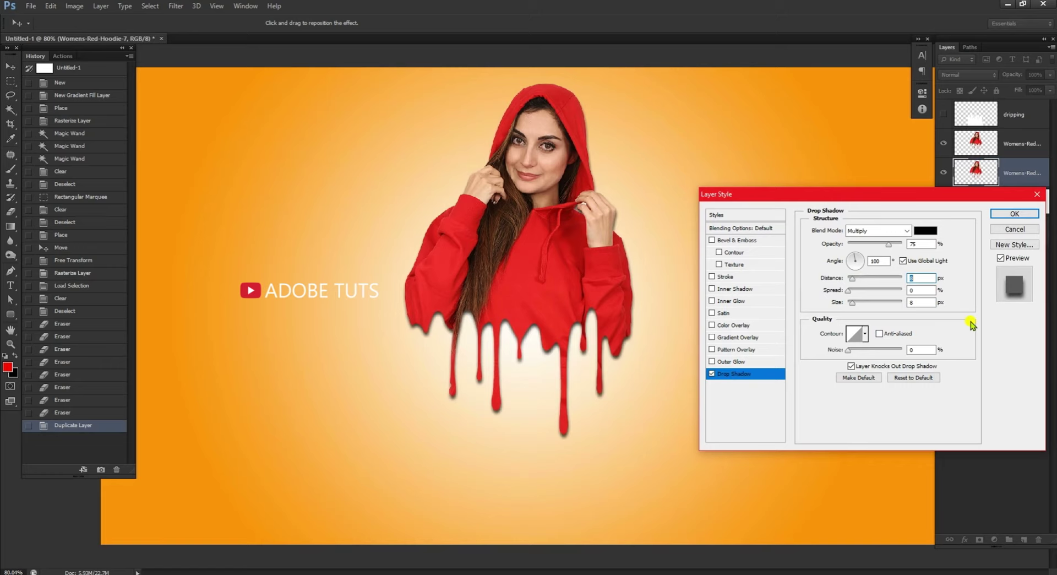
click(885, 231)
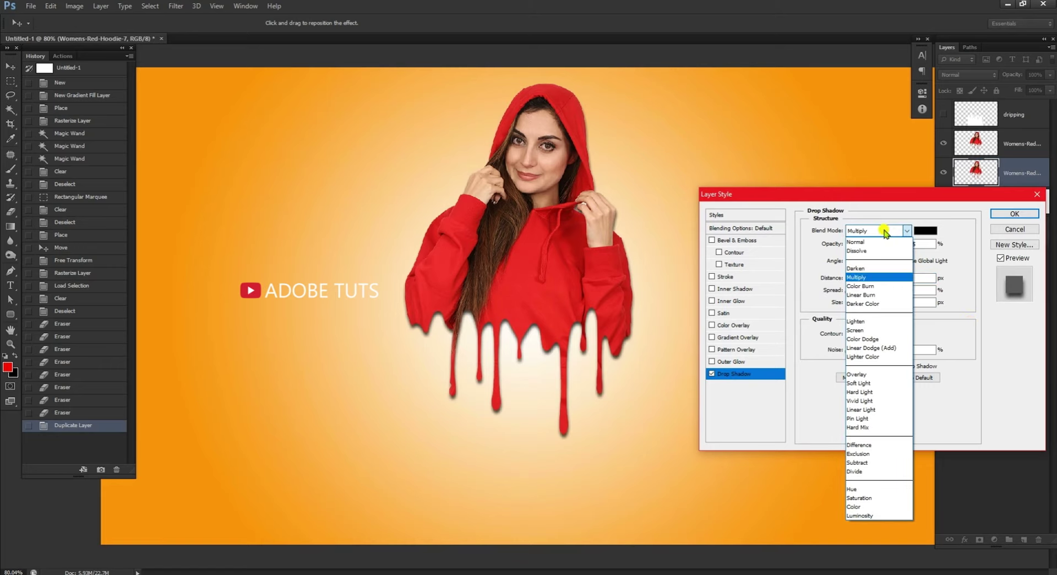
click(885, 295)
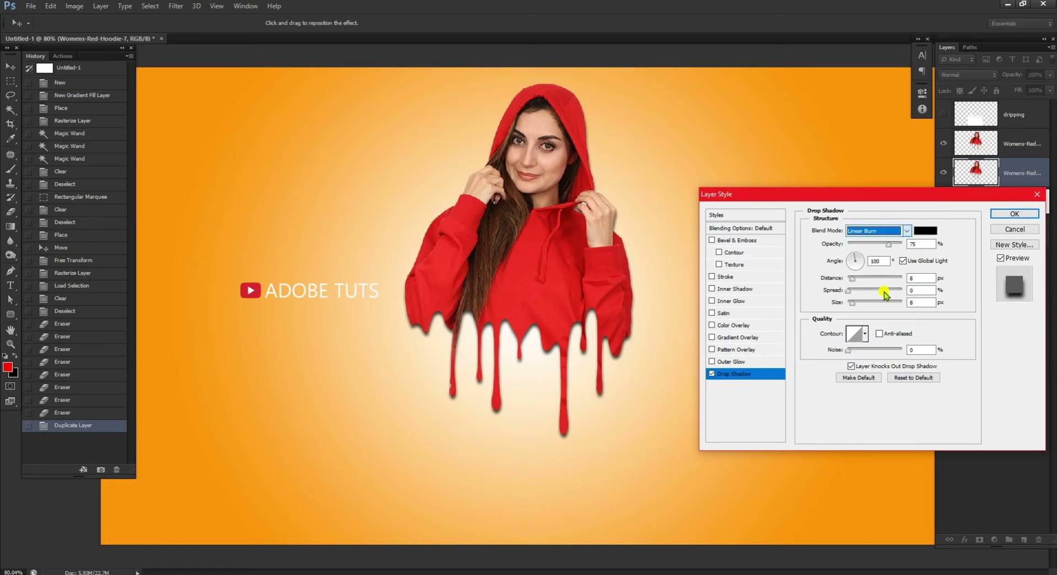
click(1016, 215)
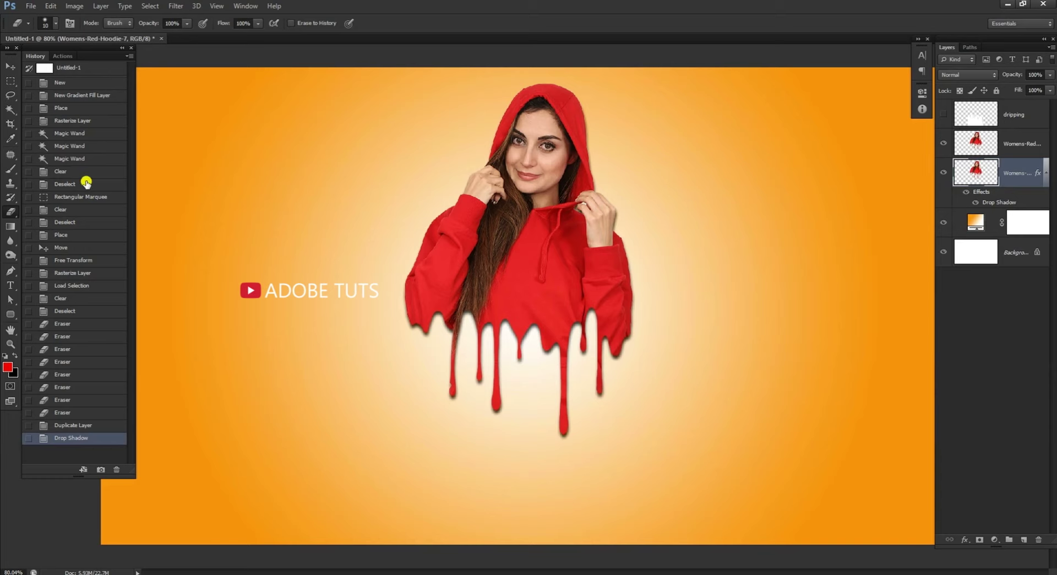
- Erase unwanted shadow around the hood and left sleeve with the standard Eraser
right_click(10, 212)
click(82, 213)
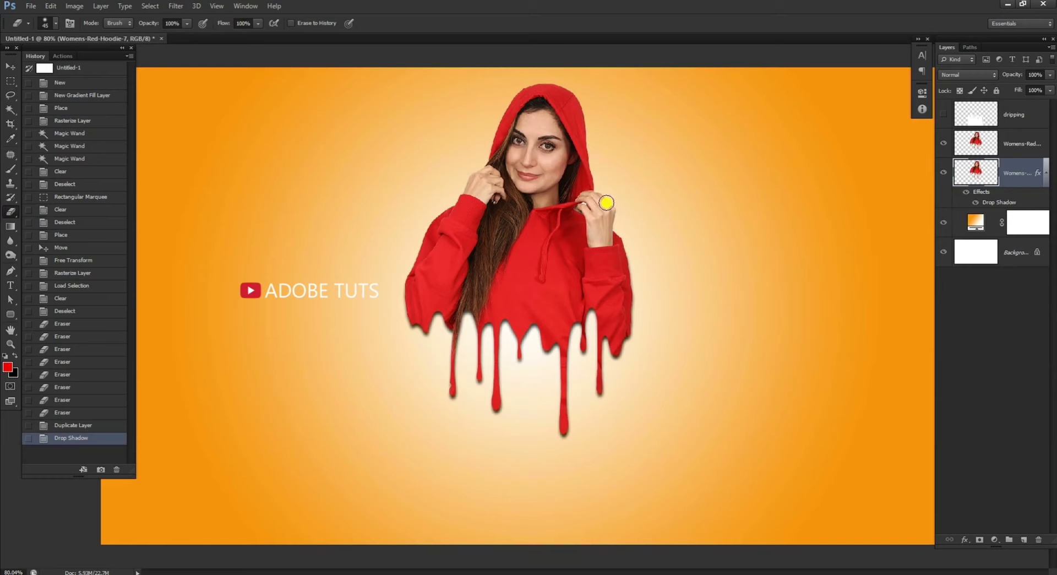
click(676, 282)
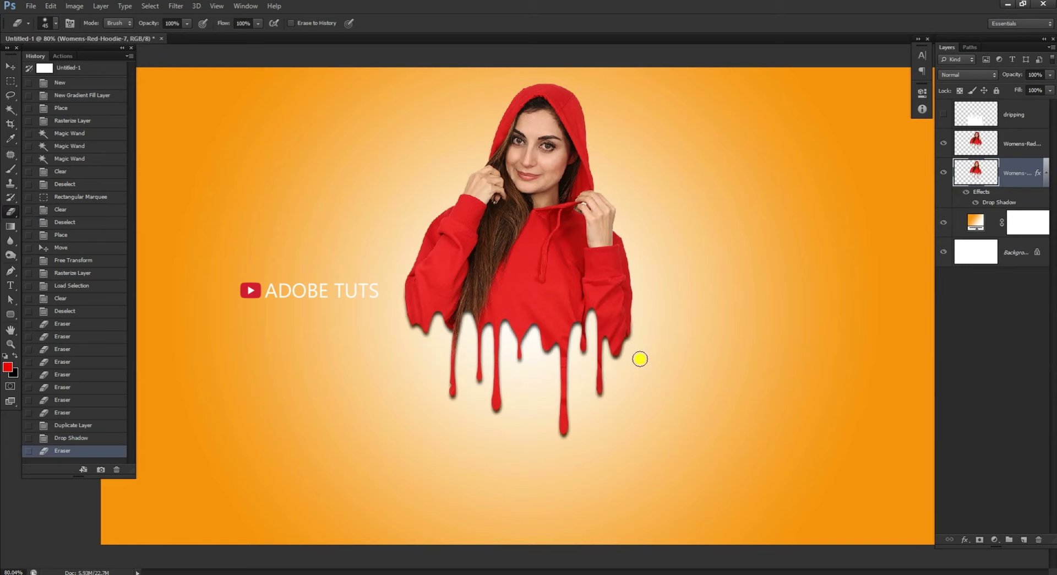
drag(639, 358, 637, 319)
click(639, 359)
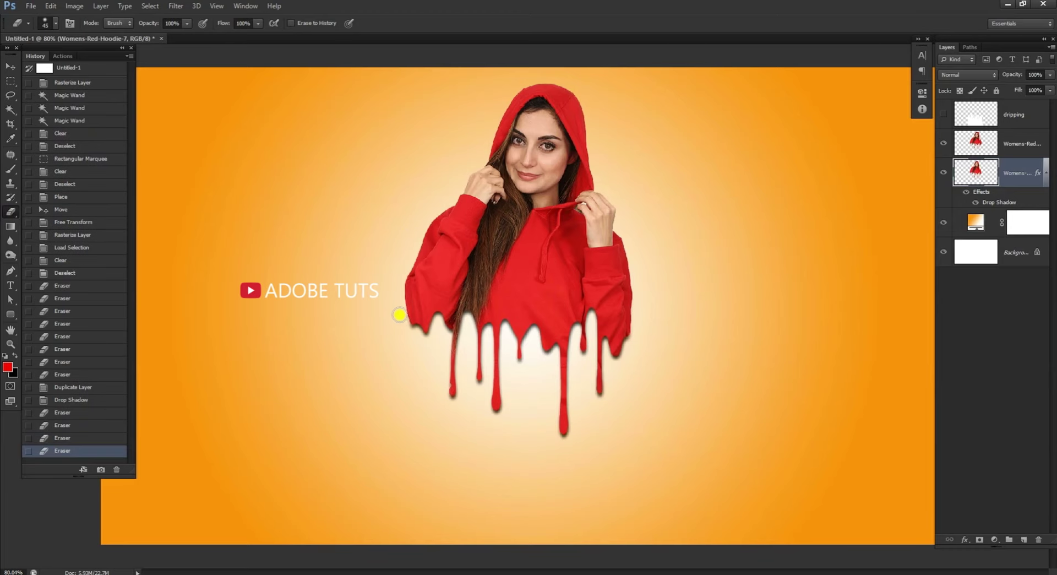
click(401, 322)
click(392, 382)
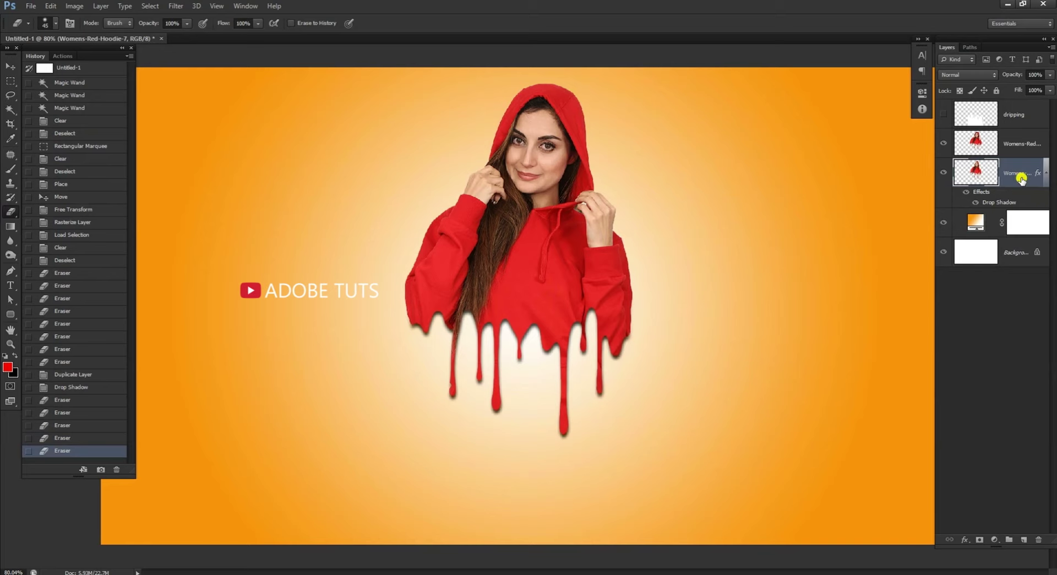
- Add an empty Layer 1 beneath the hoodie layer and ready the Brush with red ff0000
click(1023, 543)
drag(1007, 225, 1012, 238)
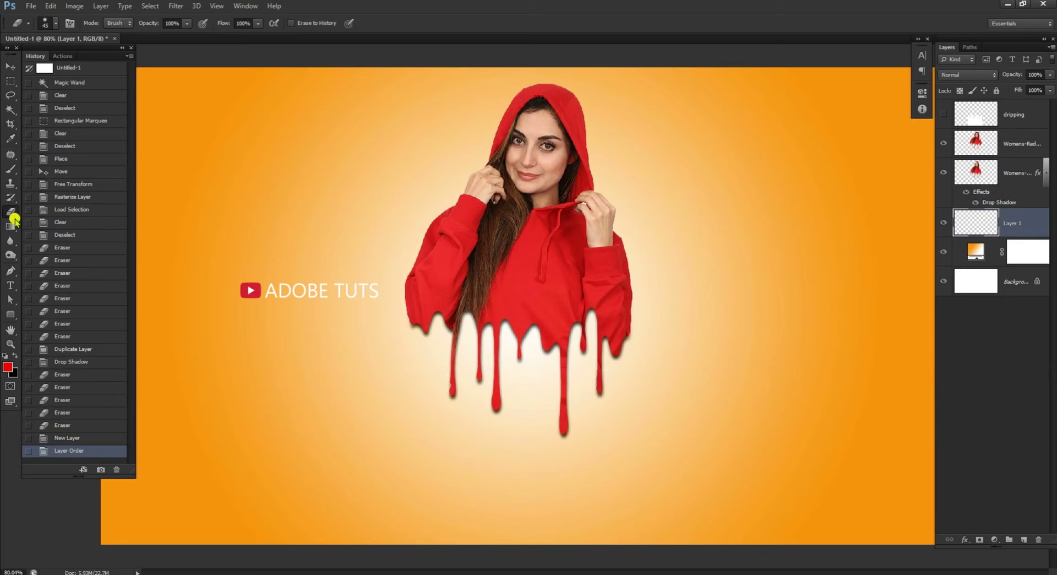
click(13, 171)
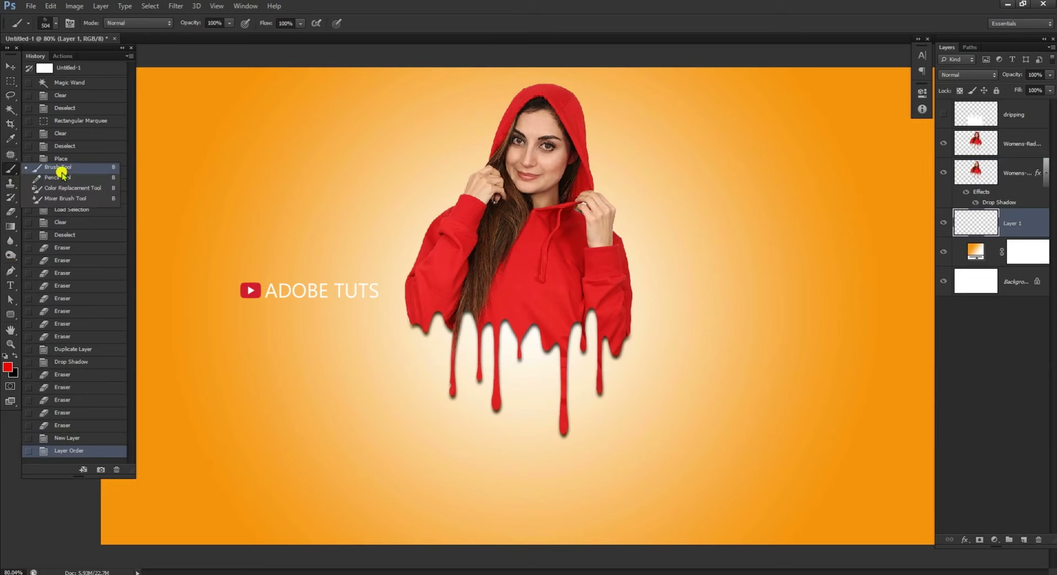
click(59, 168)
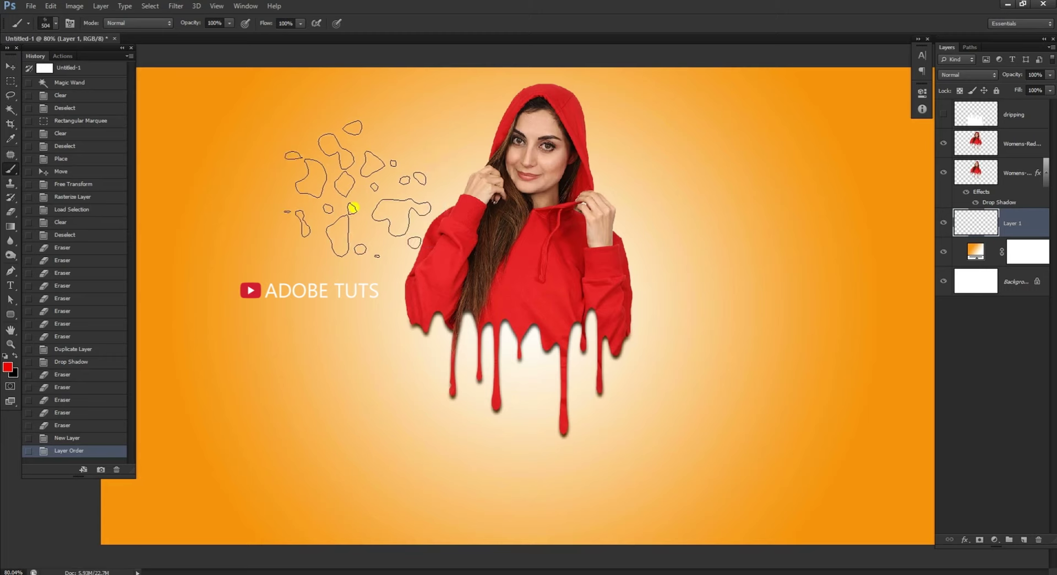
click(9, 364)
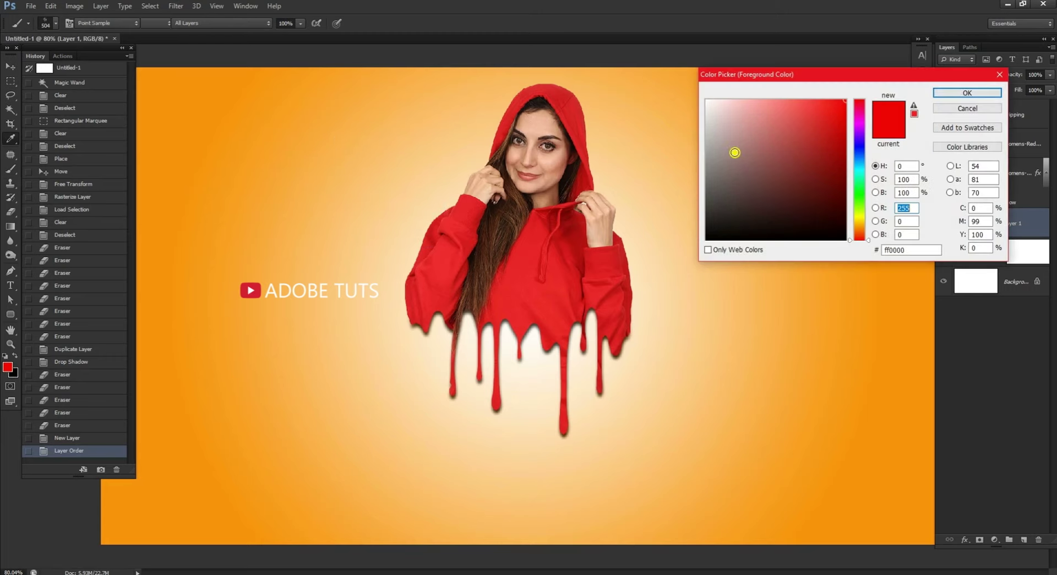
click(973, 95)
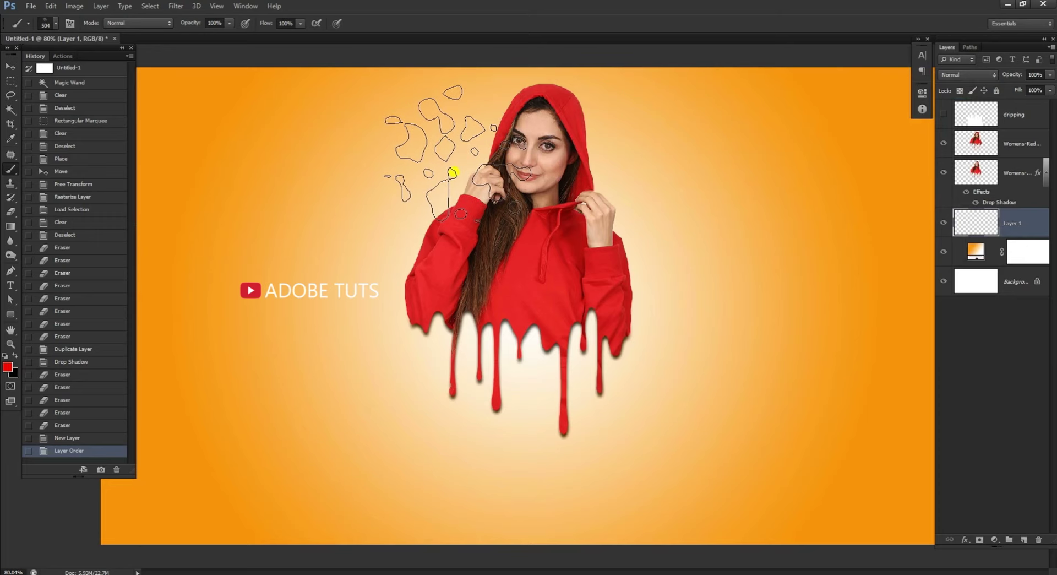
- Set the splatter brush to 400 px and paint red splatters left and right of the woman
right_click(453, 172)
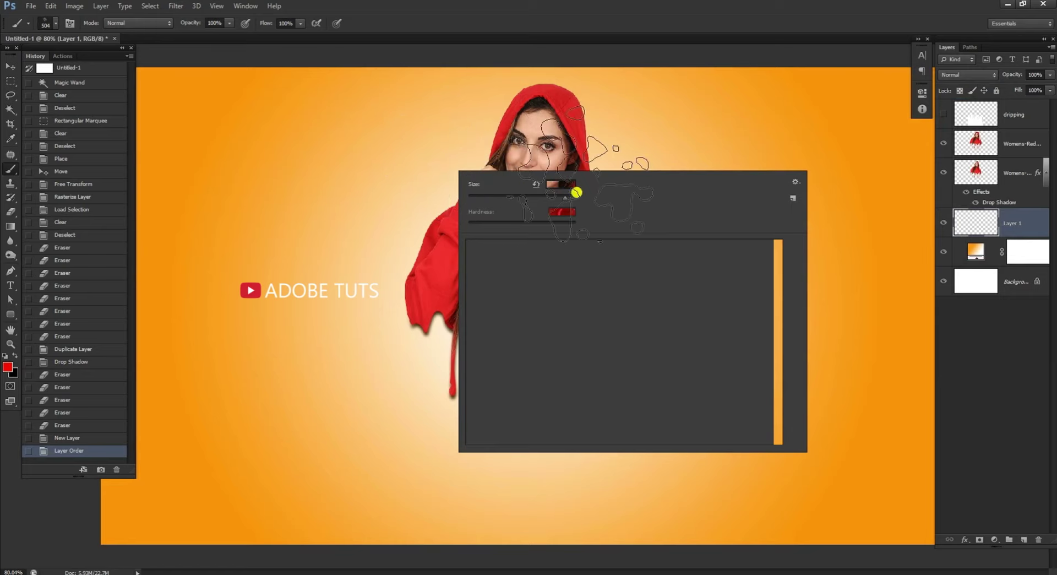
click(556, 185)
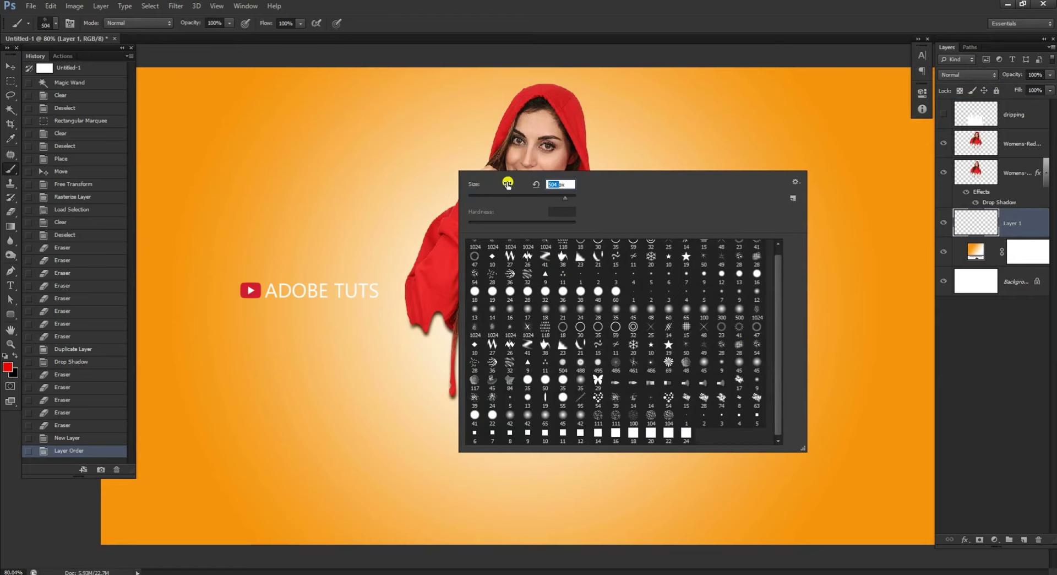
text(400)
key(Return)
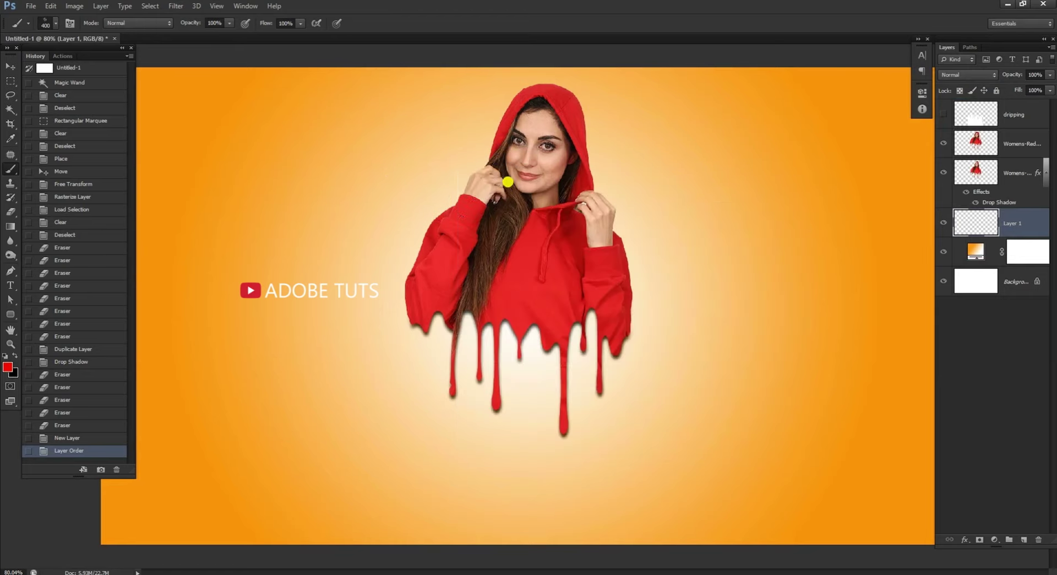
click(443, 177)
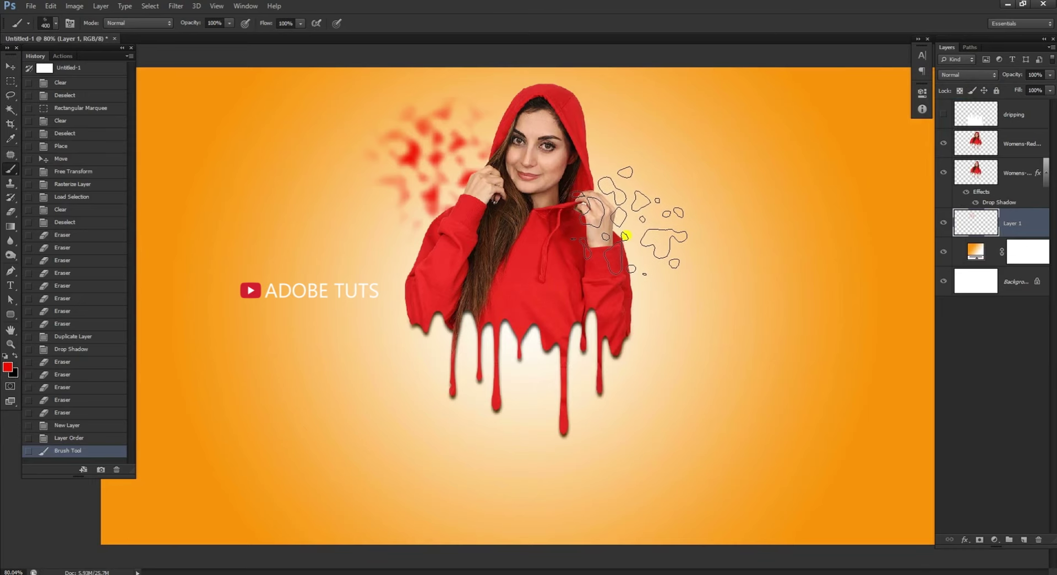
click(624, 237)
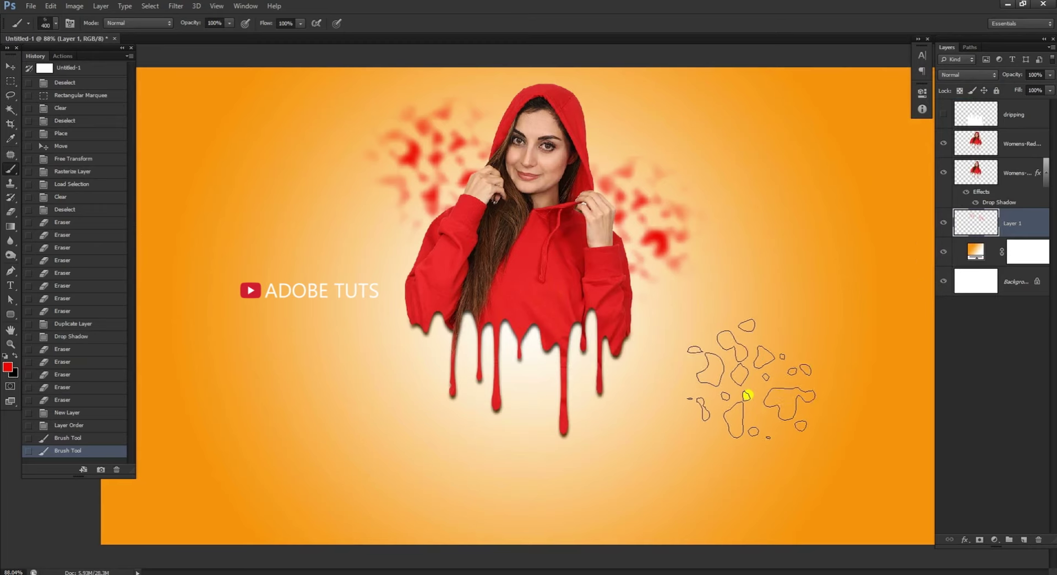
scroll(747, 395, up, 1)
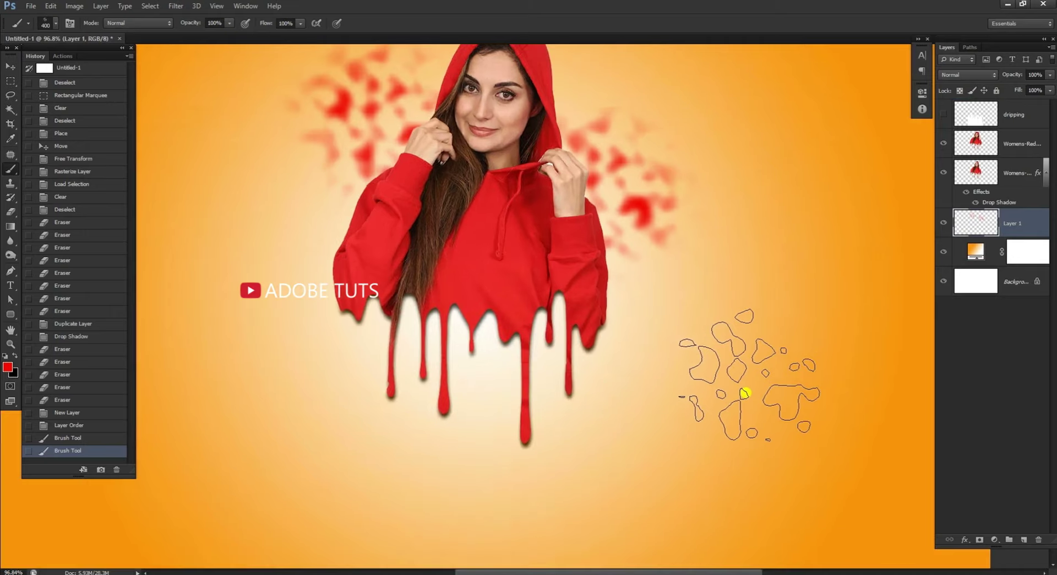
scroll(551, 313, up, 1)
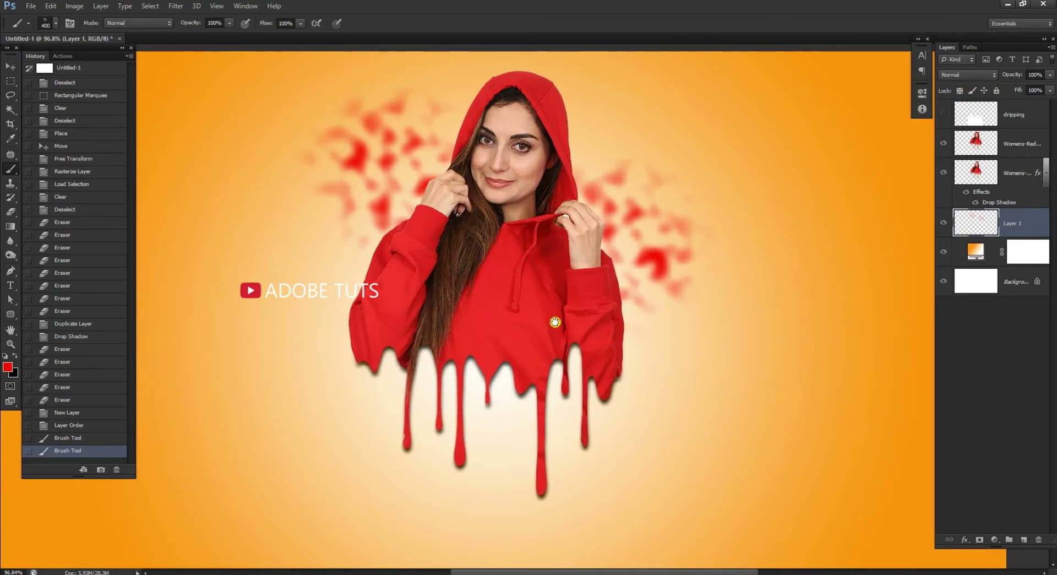